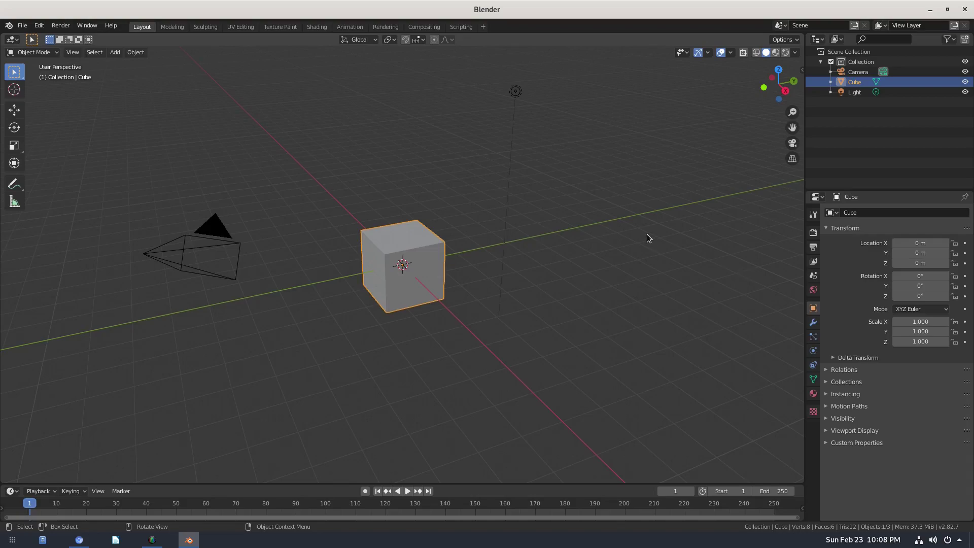
# Scale the cube uniformly down to 0.309.
pyautogui.press('s')
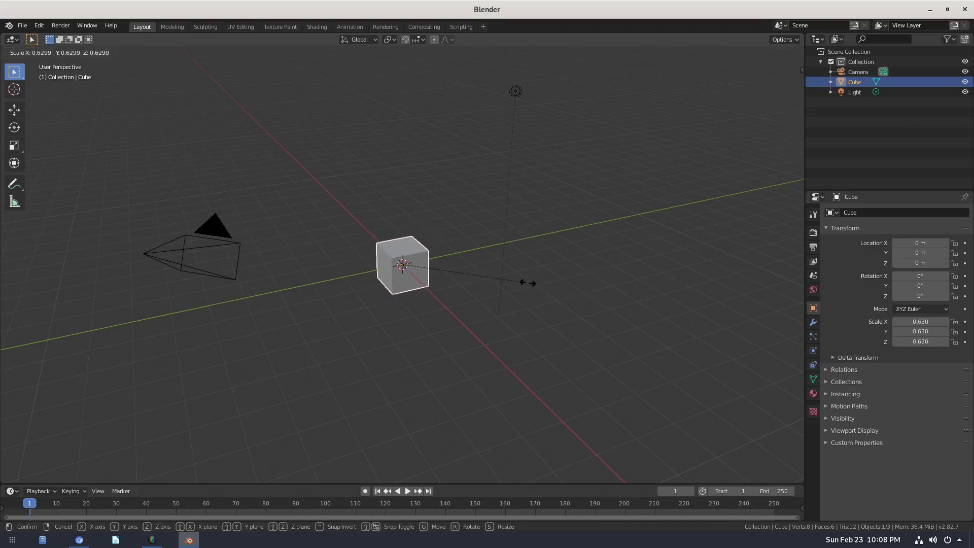
pyautogui.click(463, 263)
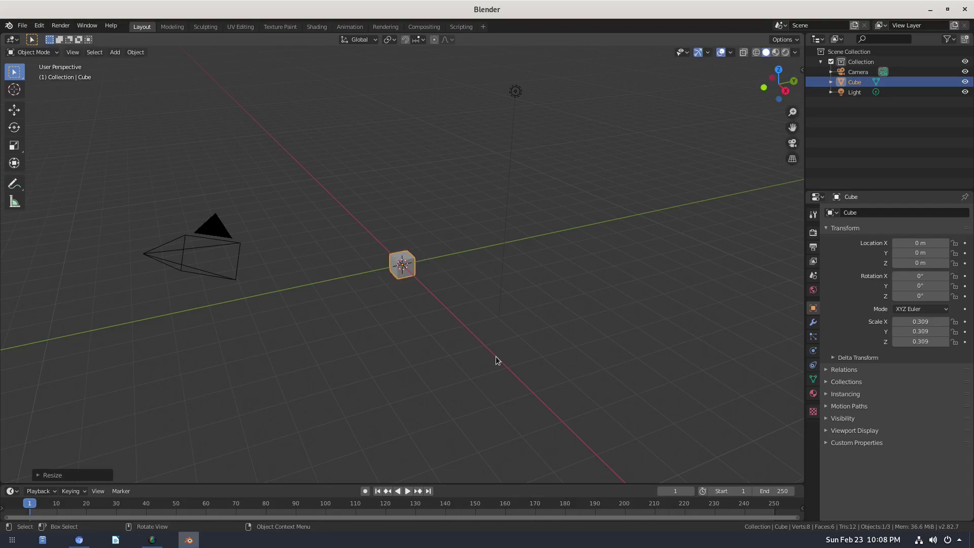
pyautogui.scroll(4, 489, 347)
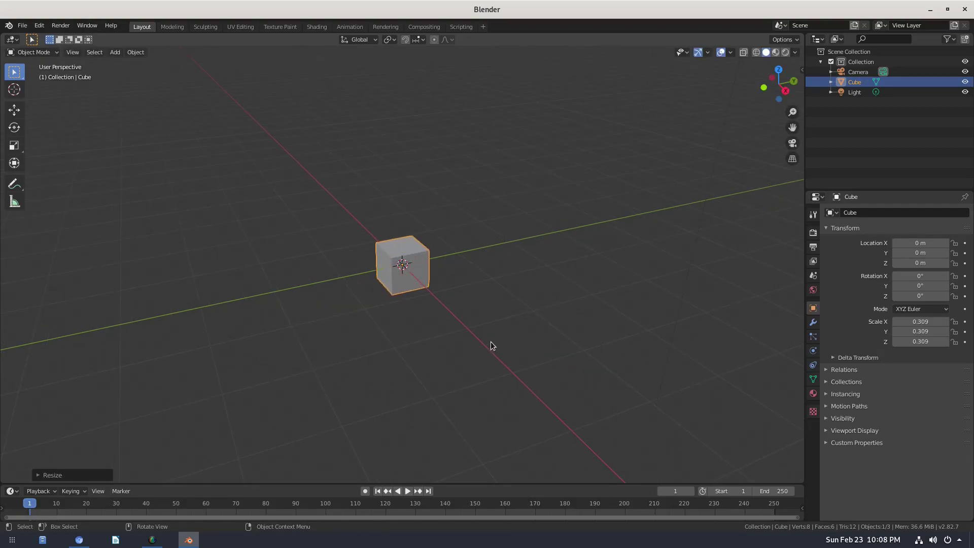
# Stretch the cube along X to 3.016 into a long beam and enter Edit Mode.
pyautogui.press('s')
pyautogui.press('x')
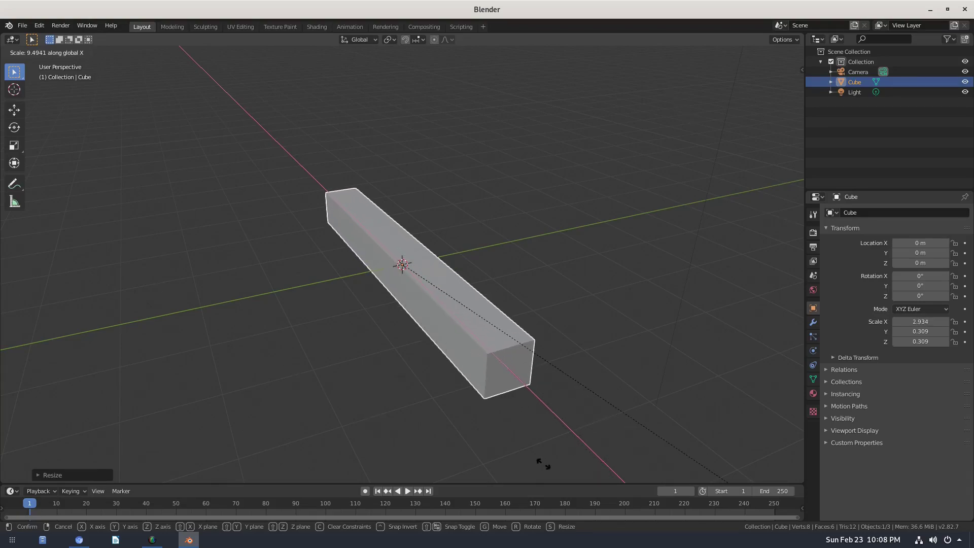
pyautogui.click(571, 483)
pyautogui.moveTo(485, 421); pyautogui.dragTo(550, 415, button='middle')
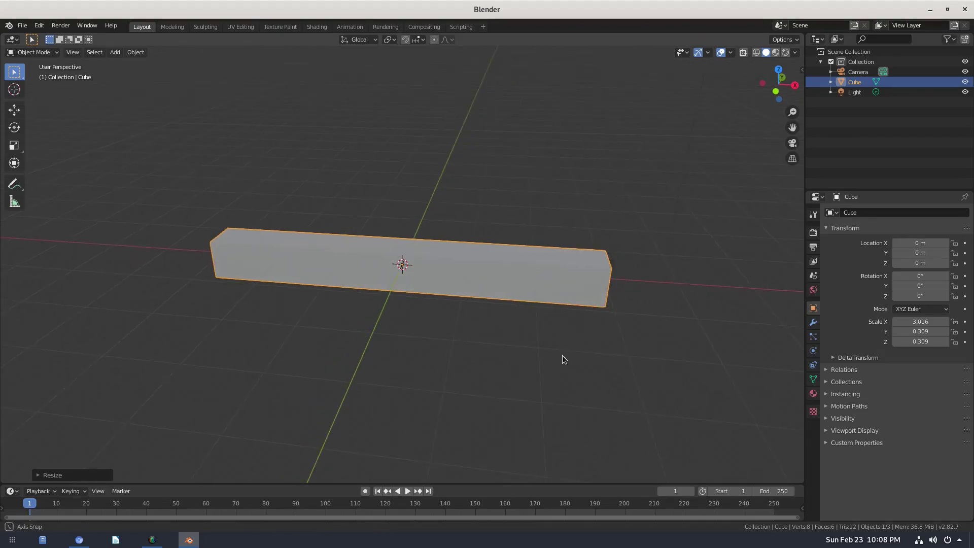
pyautogui.moveTo(562, 358); pyautogui.dragTo(575, 346, button='middle')
pyautogui.moveTo(413, 278)
pyautogui.mouseDown(button='middle')
pyautogui.moveTo(596, 344)
pyautogui.moveTo(568, 330)
pyautogui.mouseUp(button='middle')
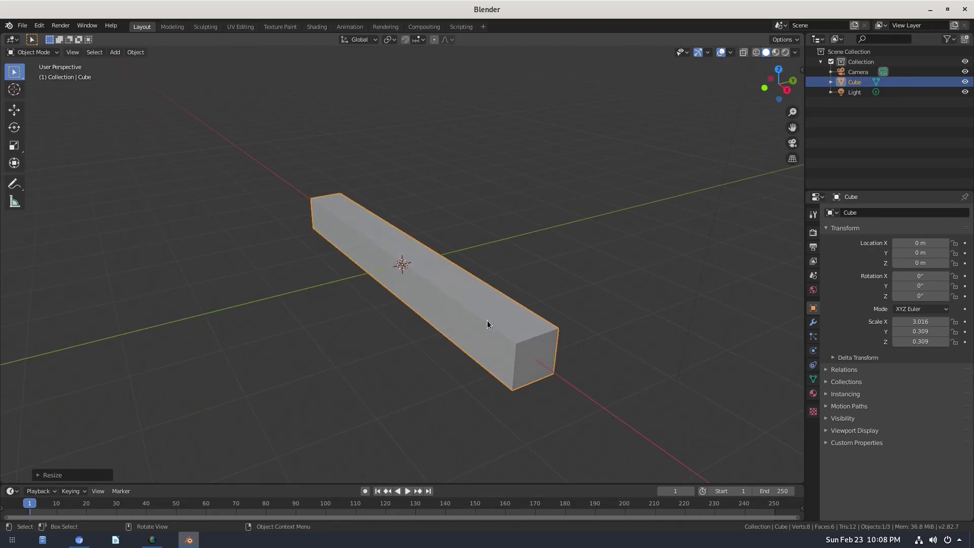
pyautogui.moveTo(494, 321); pyautogui.dragTo(509, 354, button='middle')
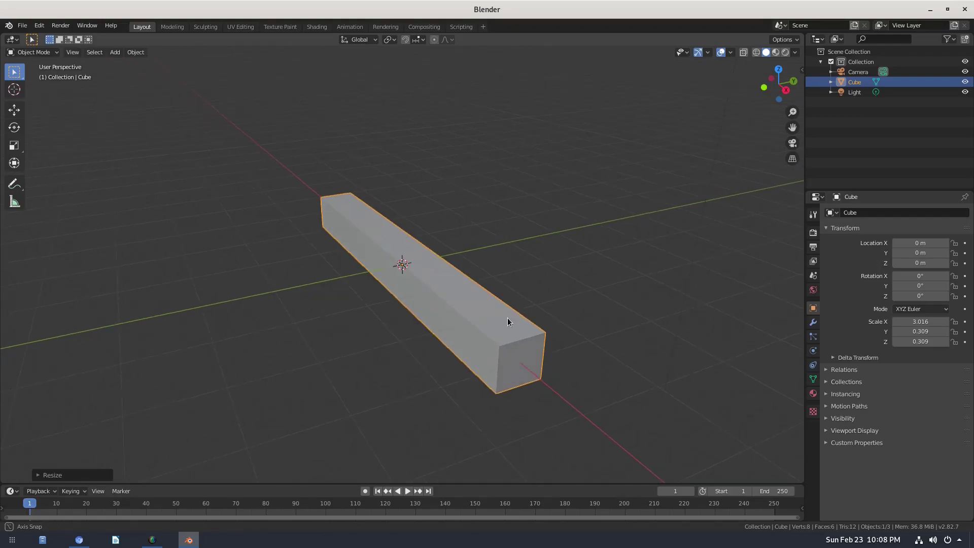
pyautogui.scroll(1, 507, 351)
pyautogui.scroll(2, 508, 351)
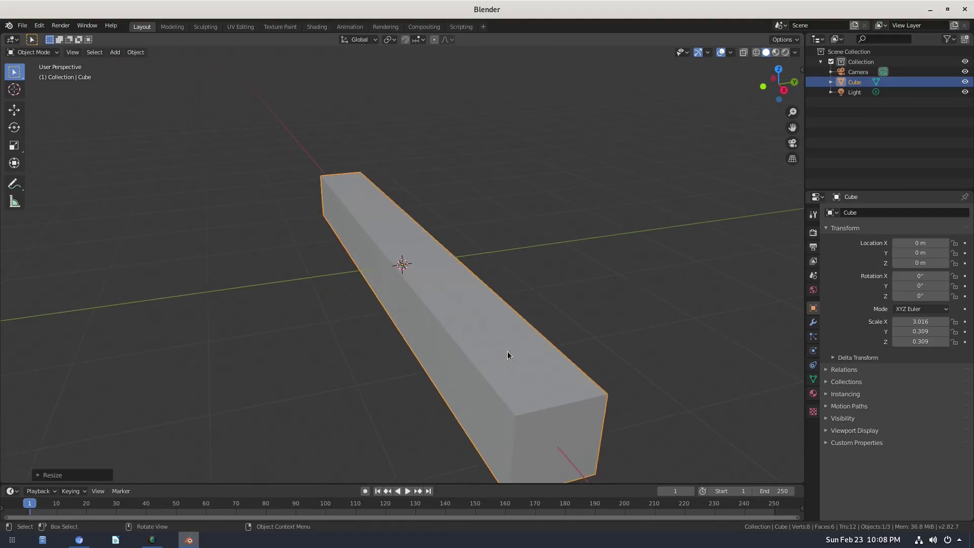
pyautogui.press('Tab')
# Add a horizontal edge loop around the beam and slide it up about 0.23 m.
pyautogui.moveTo(508, 351); pyautogui.dragTo(524, 342, button='middle')
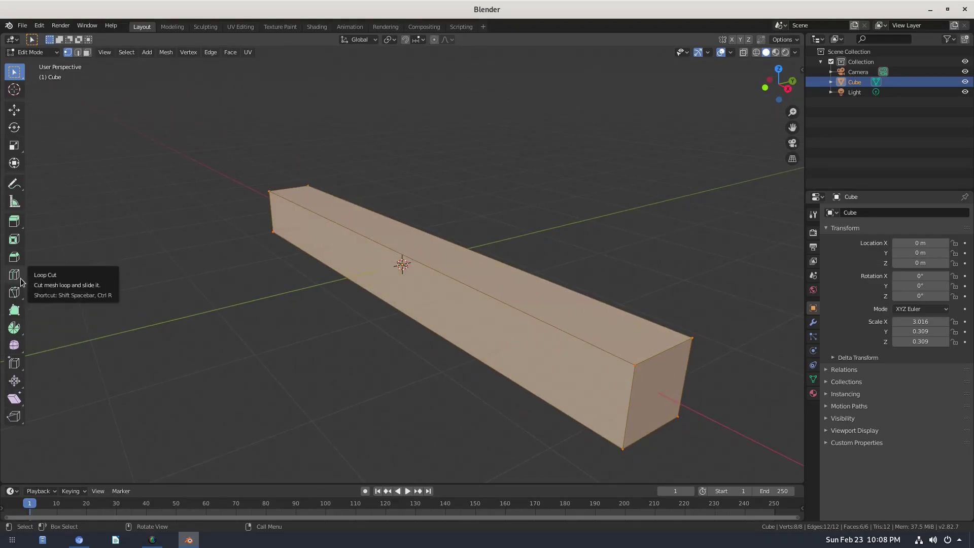
pyautogui.click(20, 280)
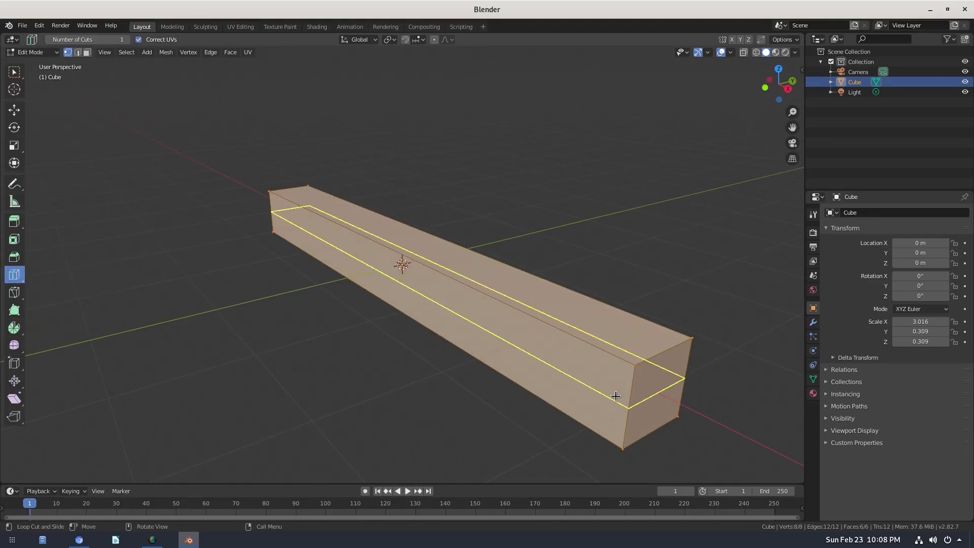
pyautogui.click(616, 396)
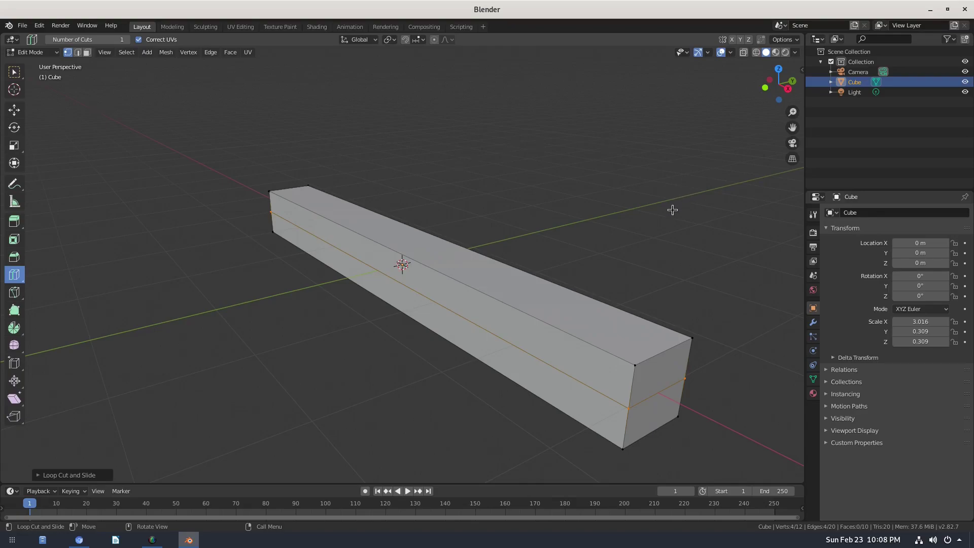
pyautogui.press('g')
pyautogui.press('z')
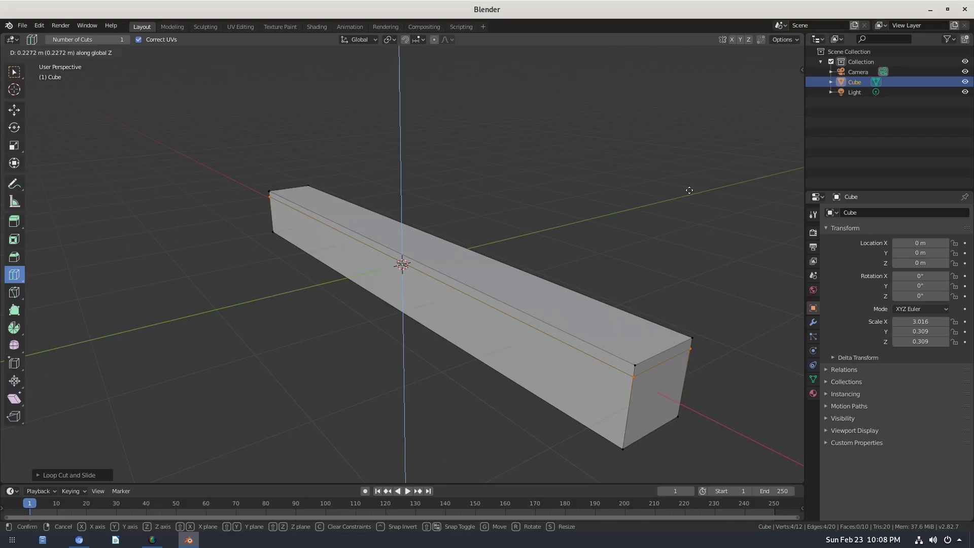
pyautogui.click(690, 191)
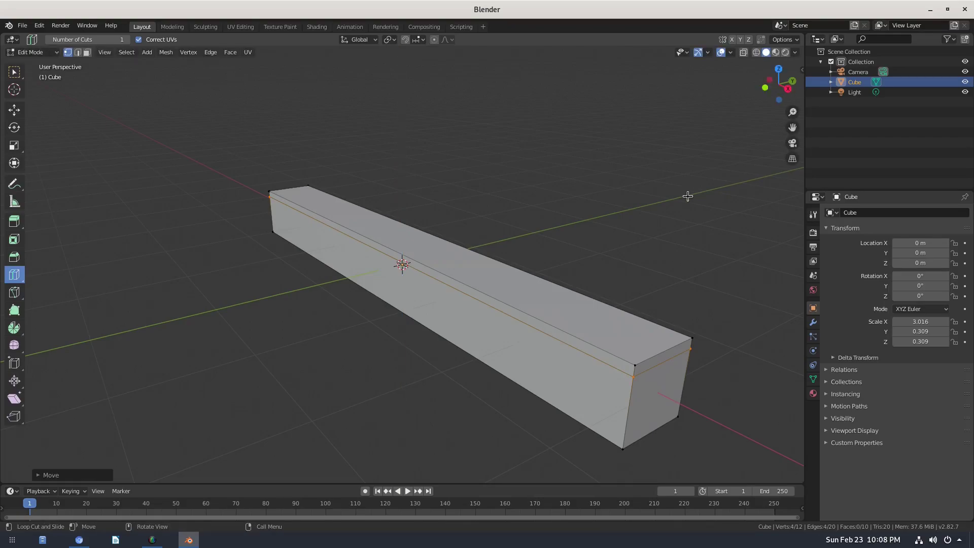
pyautogui.moveTo(688, 196); pyautogui.dragTo(650, 191, button='middle')
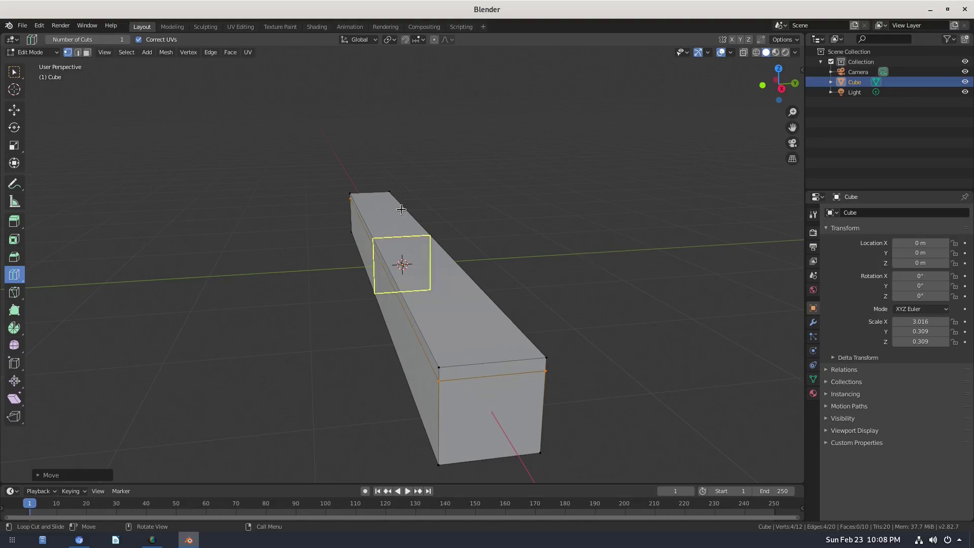
# In face select mode, extrude the thin top strip outward by 0.05.
pyautogui.click(17, 73)
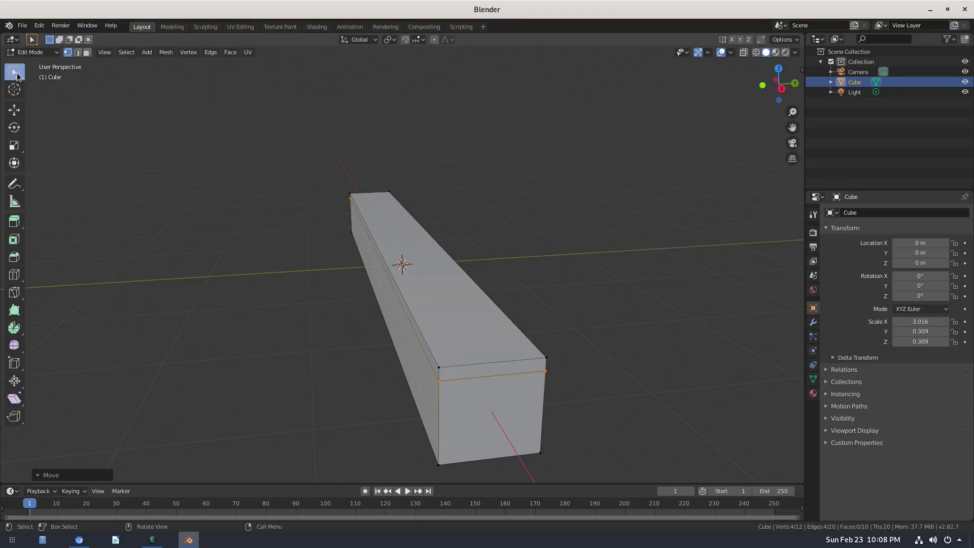
pyautogui.click(87, 52)
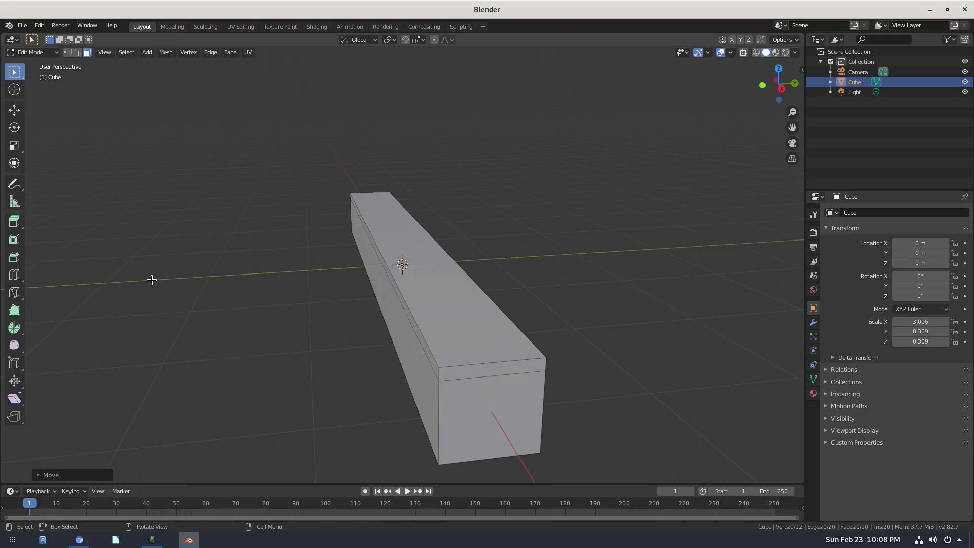
pyautogui.moveTo(168, 279); pyautogui.dragTo(435, 277, button='middle')
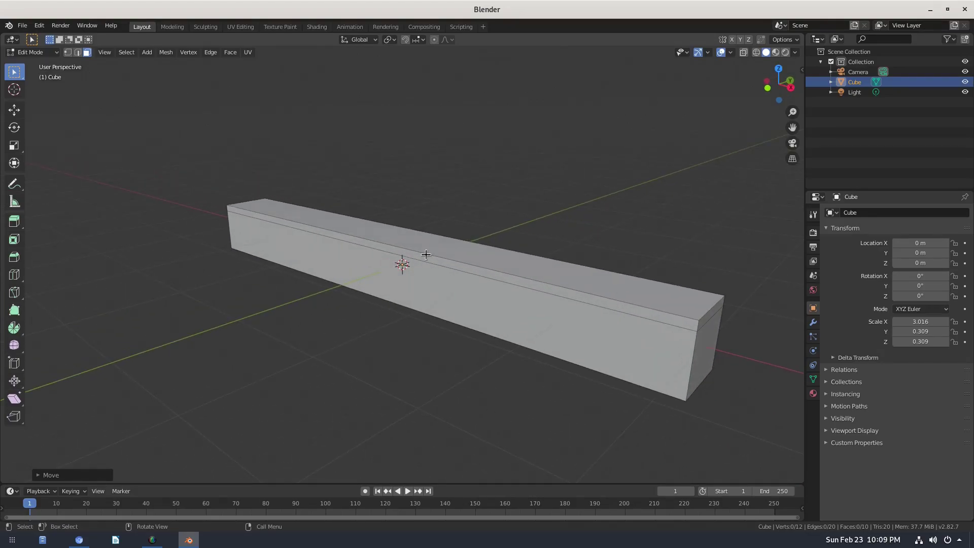
pyautogui.click(427, 259)
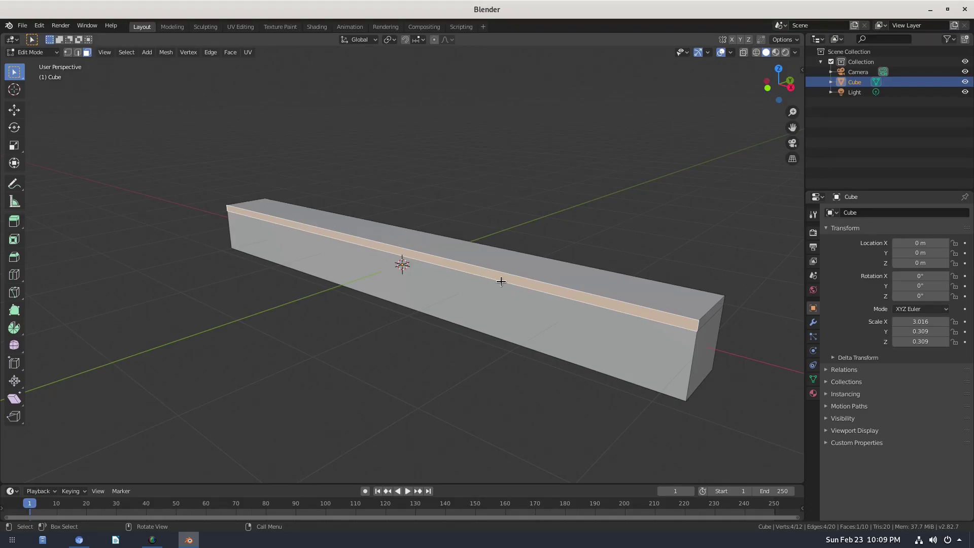
pyautogui.press('e')
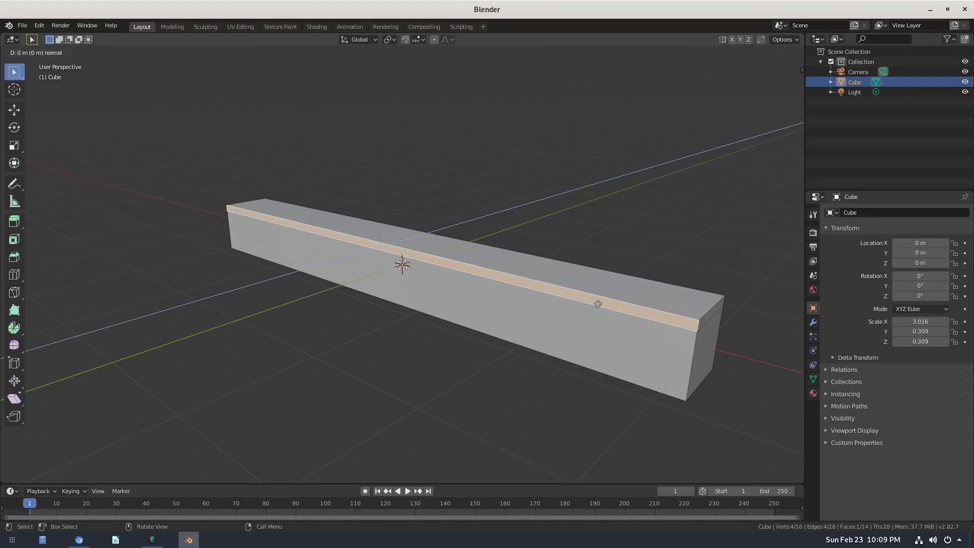
pyautogui.write('.05')
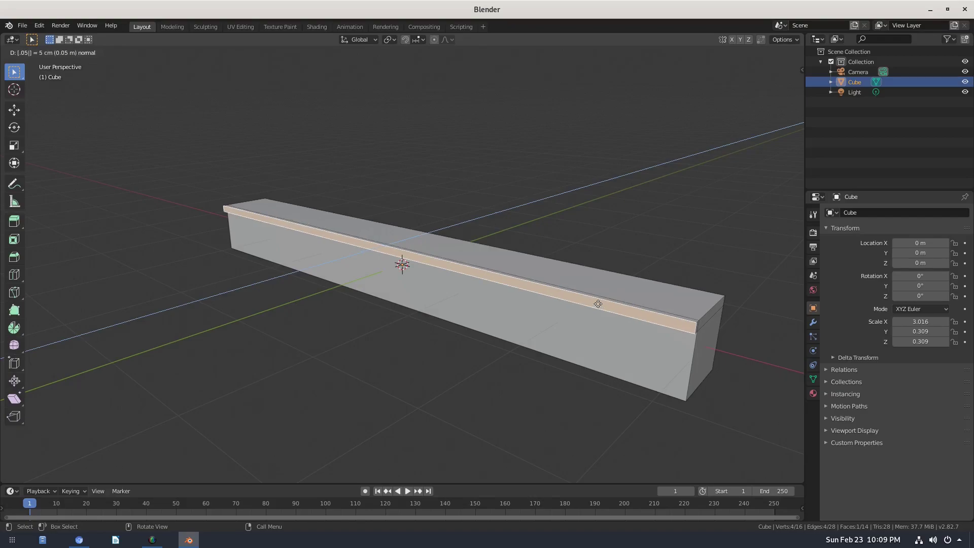
pyautogui.press('Return')
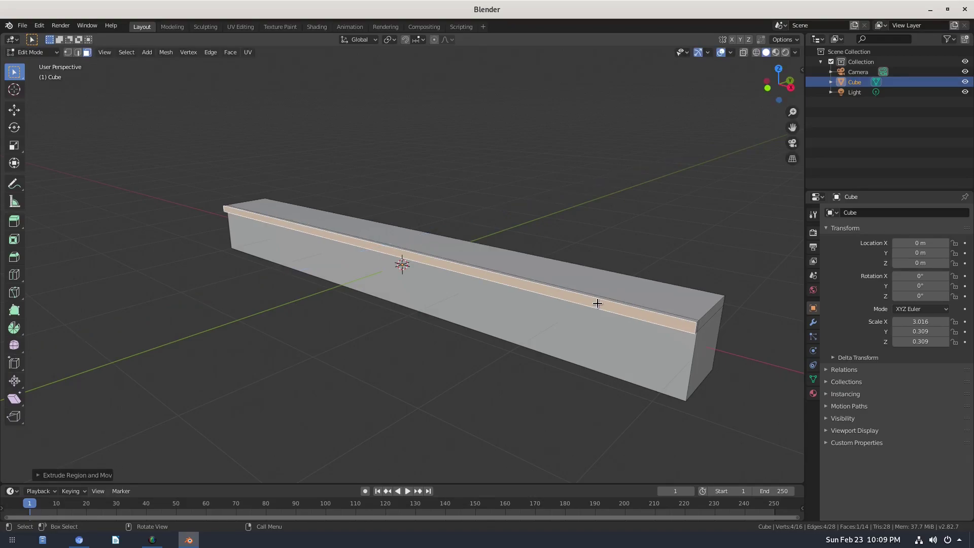
# Extrude the end-cap face and front strip outward by 0.05.
pyautogui.keyDown('shift'); pyautogui.moveTo(598, 303); pyautogui.dragTo(566, 384, button='middle'); pyautogui.keyUp('shift')
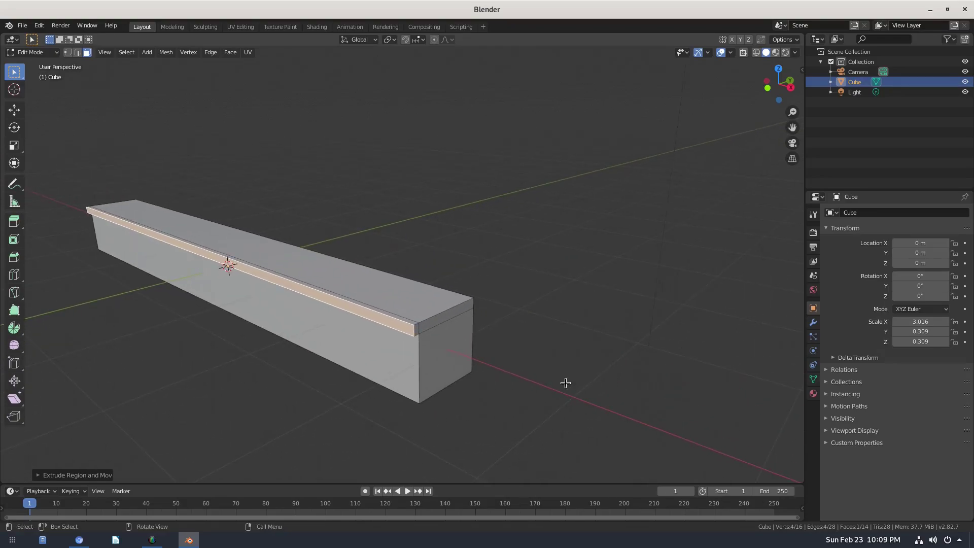
pyautogui.scroll(3, 320, 383)
pyautogui.click(329, 393)
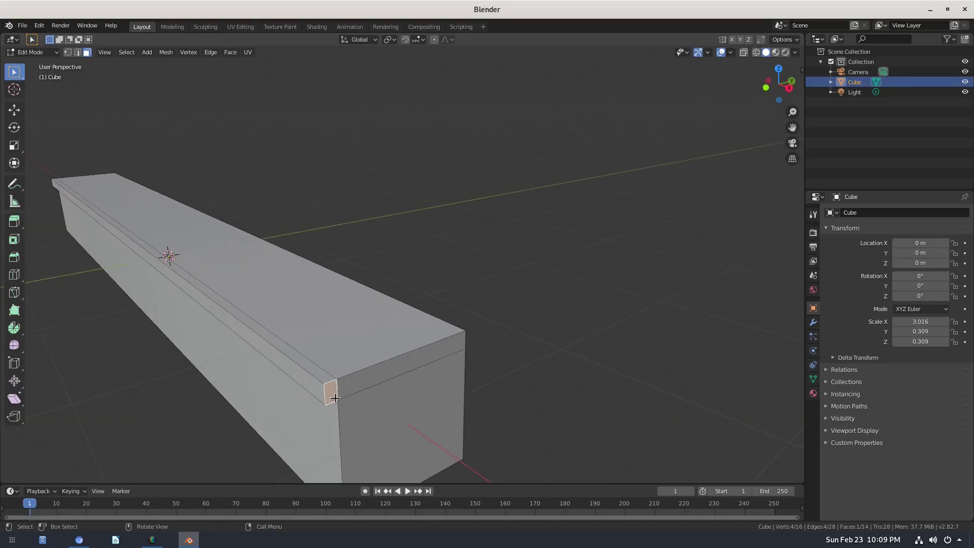
pyautogui.keyDown('shift'); pyautogui.click(361, 383); pyautogui.keyUp('shift')
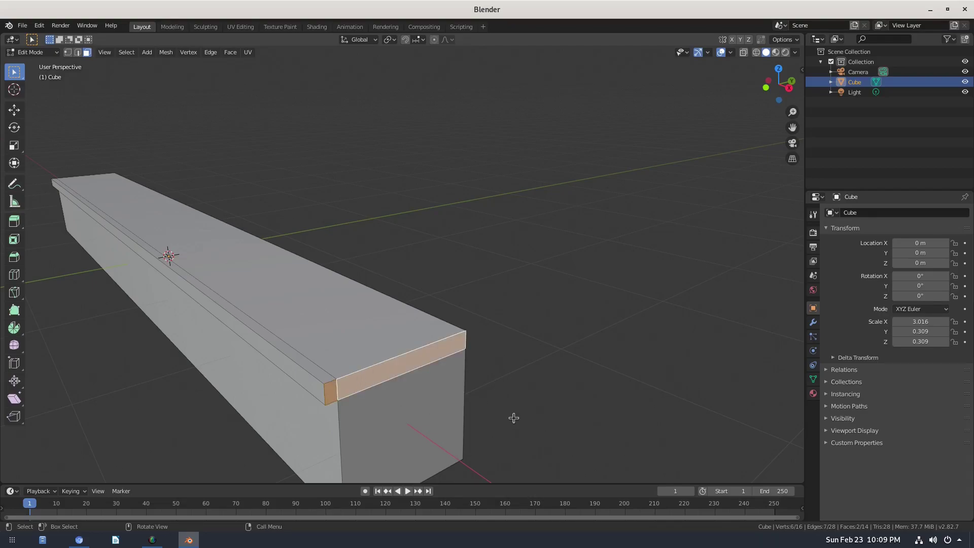
pyautogui.write('e')
pyautogui.write('.0')
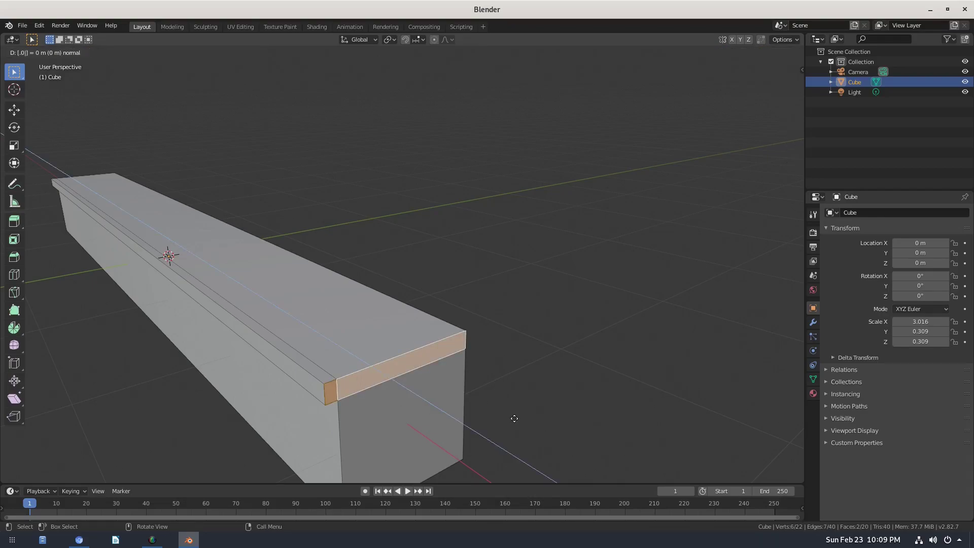
pyautogui.write('5')
pyautogui.press('Return')
# Extrude the strip and corner face at the beam's other end, then return to Object Mode.
pyautogui.moveTo(417, 404)
pyautogui.mouseDown(button='middle')
pyautogui.moveTo(460, 351)
pyautogui.moveTo(455, 364)
pyautogui.moveTo(456, 333)
pyautogui.mouseUp(button='middle')
pyautogui.click(428, 345)
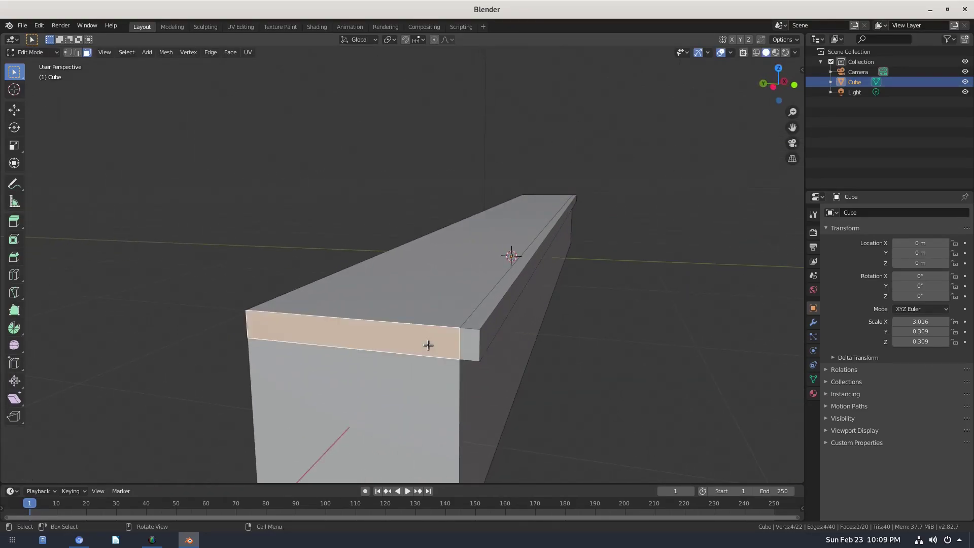
pyautogui.keyDown('shift'); pyautogui.click(464, 344); pyautogui.keyUp('shift')
pyautogui.press('e')
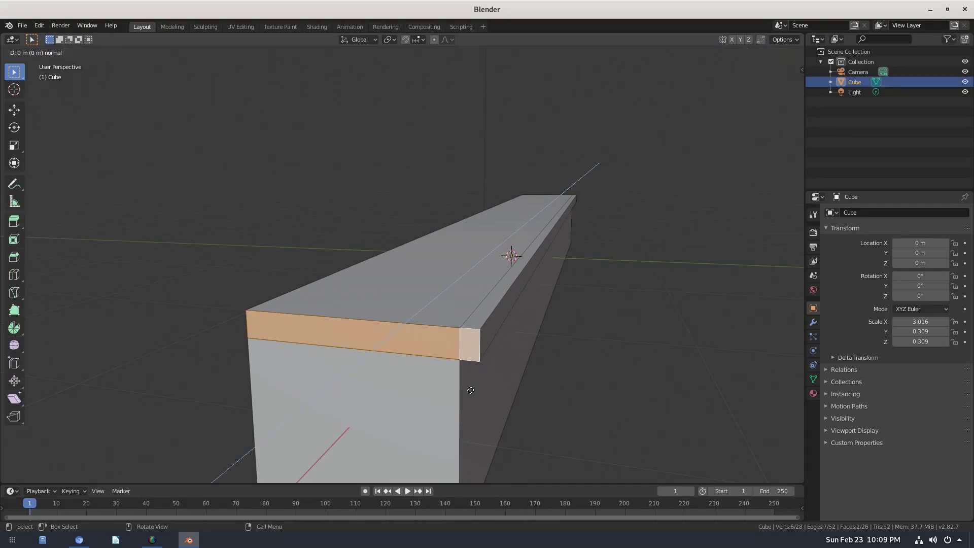
pyautogui.click(470, 389)
pyautogui.scroll(-2, 555, 253)
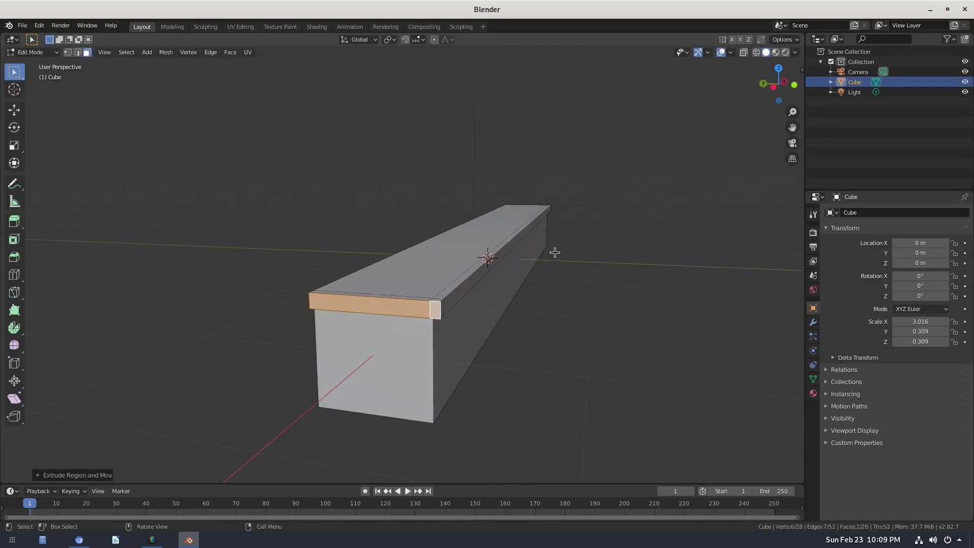
pyautogui.press('Tab')
pyautogui.moveTo(547, 277)
pyautogui.mouseDown(button='middle')
pyautogui.moveTo(528, 251)
pyautogui.moveTo(462, 247)
pyautogui.moveTo(433, 249)
pyautogui.moveTo(397, 271)
pyautogui.moveTo(283, 211)
pyautogui.moveTo(399, 261)
pyautogui.moveTo(284, 291)
pyautogui.moveTo(378, 293)
pyautogui.moveTo(511, 314)
pyautogui.moveTo(528, 331)
pyautogui.moveTo(569, 331)
pyautogui.moveTo(404, 330)
pyautogui.moveTo(483, 386)
pyautogui.moveTo(452, 375)
pyautogui.moveTo(427, 346)
pyautogui.mouseUp(button='middle')
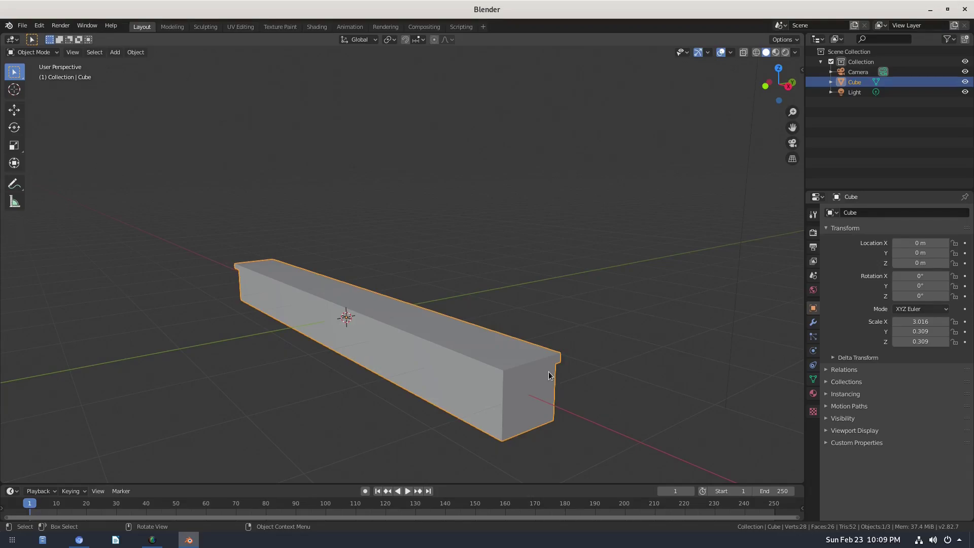
# With X-Ray on in Right Orthographic view, box-select all vertices of the top slab.
pyautogui.press('Tab')
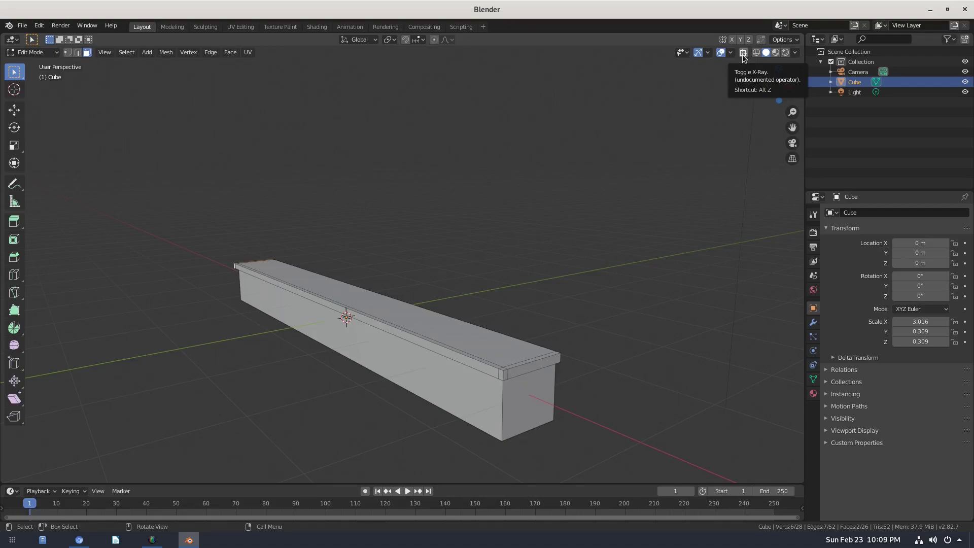
pyautogui.click(743, 53)
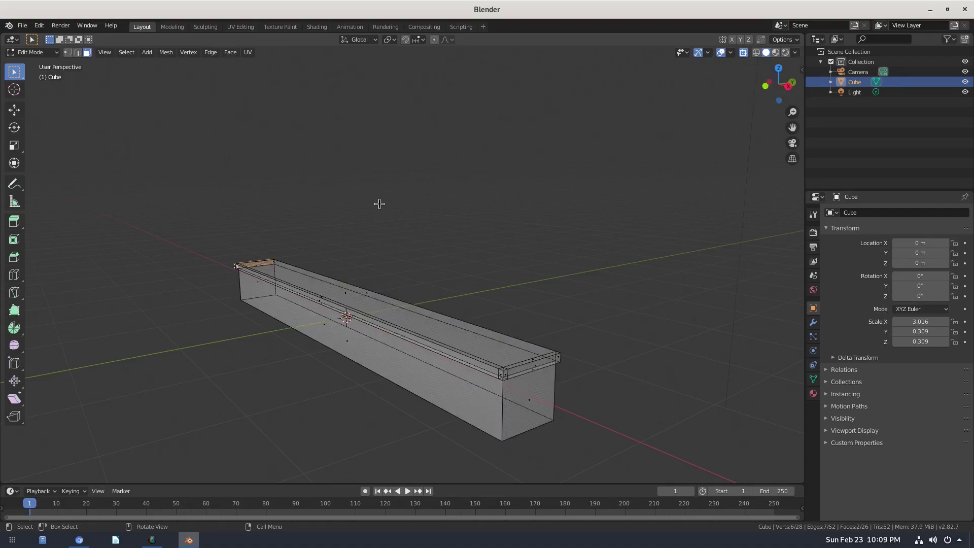
pyautogui.press('KP_3')
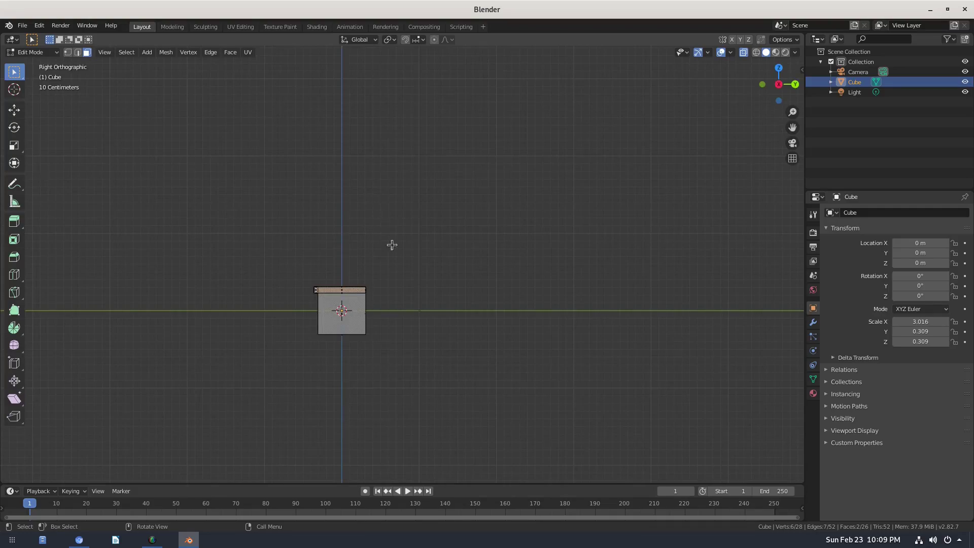
pyautogui.scroll(1, 300, 327)
pyautogui.keyDown('shift'); pyautogui.moveTo(304, 324); pyautogui.dragTo(330, 317, button='middle'); pyautogui.keyUp('shift')
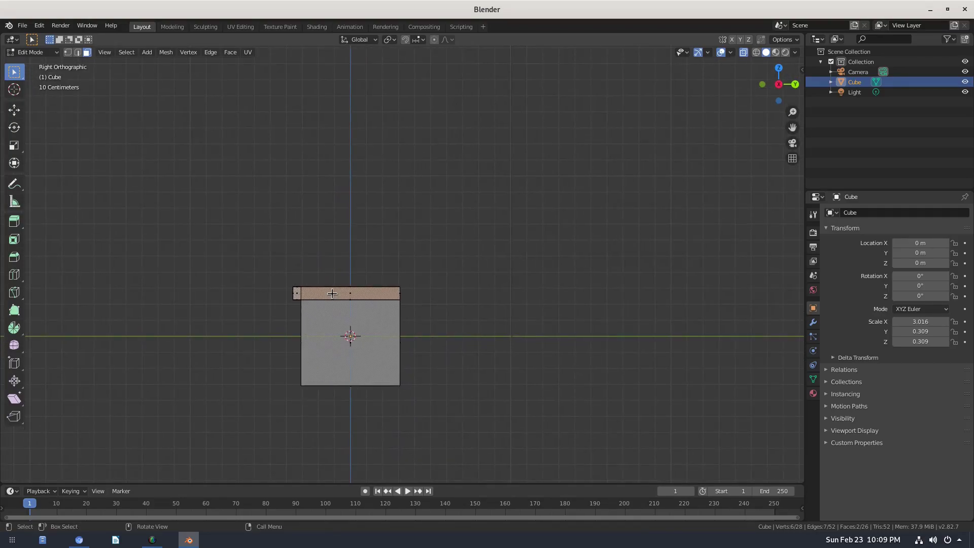
pyautogui.press('b')
pyautogui.moveTo(224, 98)
pyautogui.mouseDown()
pyautogui.moveTo(467, 300)
pyautogui.moveTo(448, 292)
pyautogui.moveTo(457, 303)
pyautogui.mouseUp()
pyautogui.moveTo(458, 303)
pyautogui.mouseDown(button='middle')
pyautogui.moveTo(350, 325)
pyautogui.moveTo(406, 186)
pyautogui.mouseUp(button='middle')
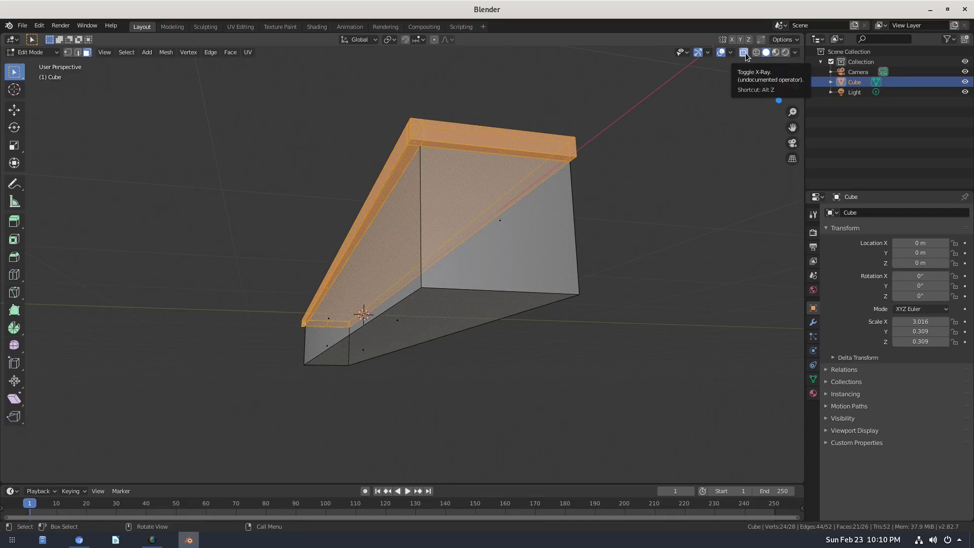
# Add a second material slot holding a new light cyan material for the top slab.
pyautogui.click(744, 52)
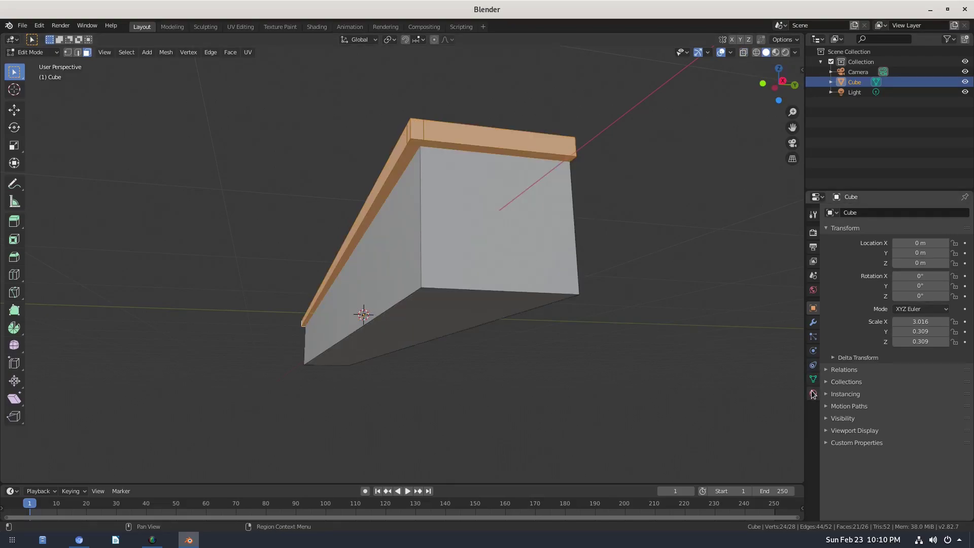
pyautogui.click(814, 394)
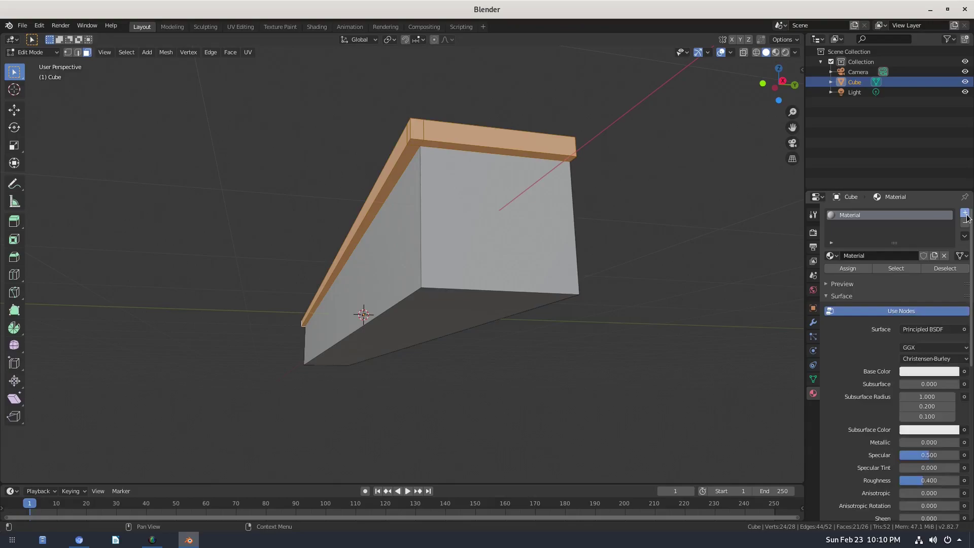
pyautogui.click(966, 213)
pyautogui.click(898, 275)
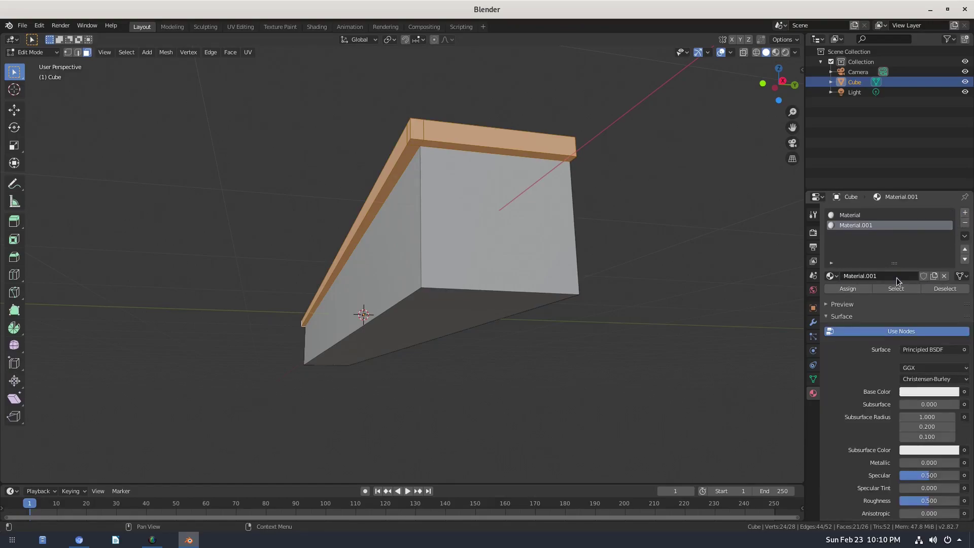
pyautogui.click(914, 392)
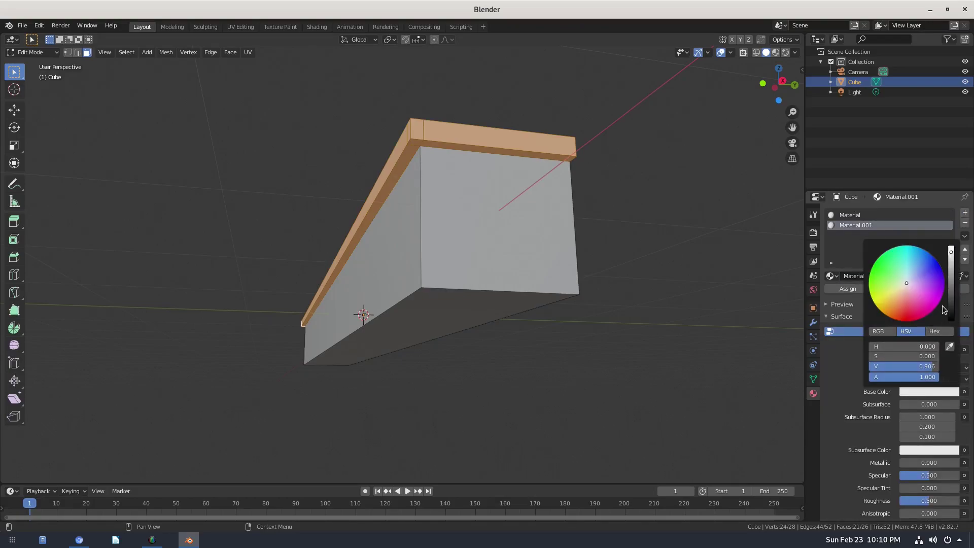
pyautogui.click(911, 263)
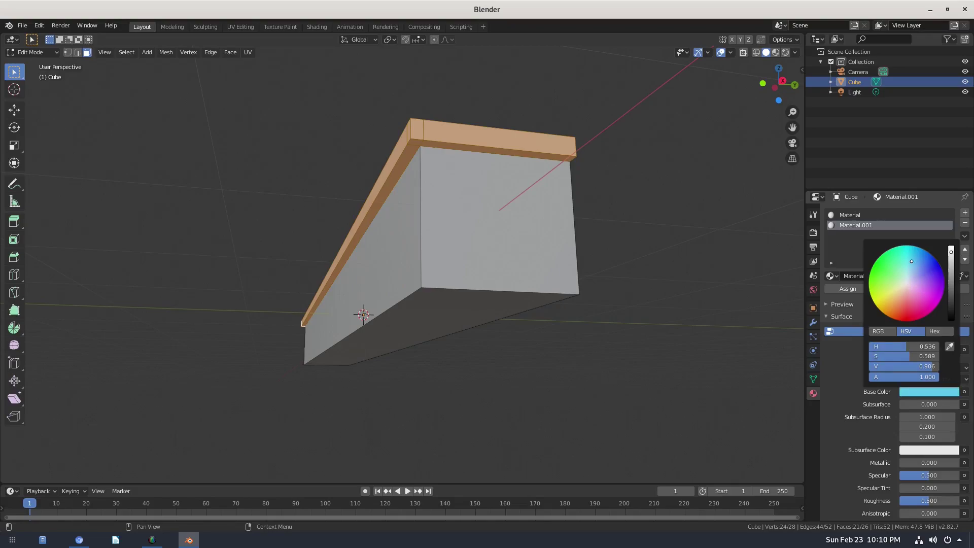
pyautogui.click(952, 249)
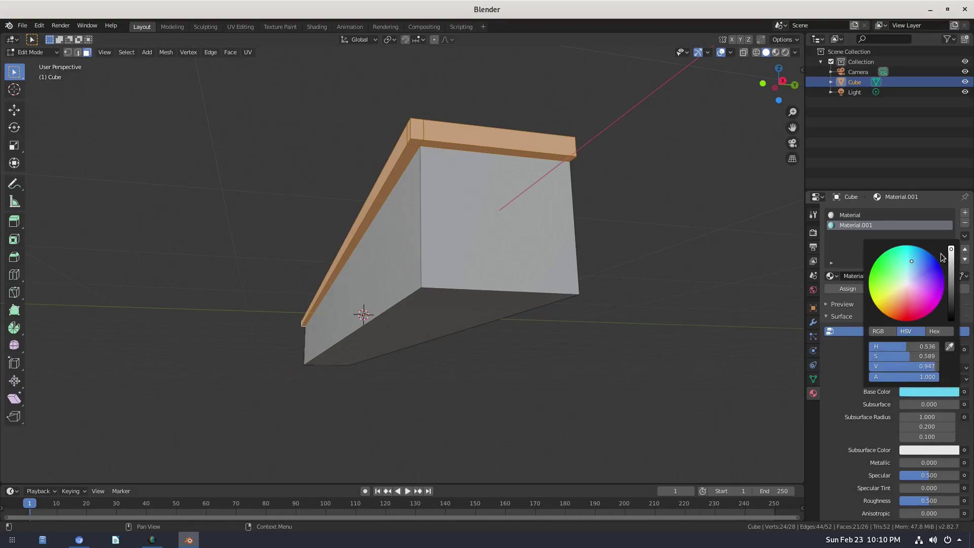
pyautogui.click(914, 260)
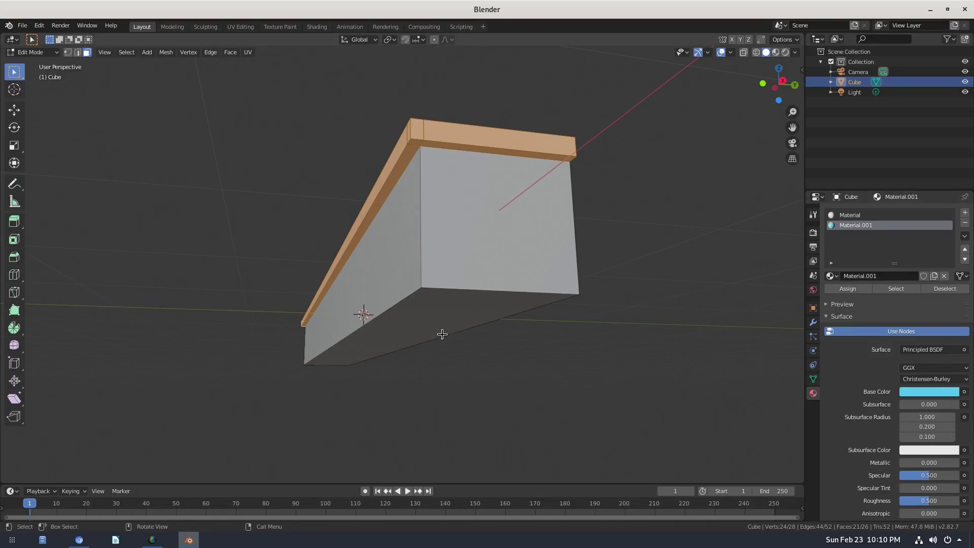
# Give the inverted body selection a dark blue-grey base colour and preview it rendered.
pyautogui.hotkey('ctrl', 'i')
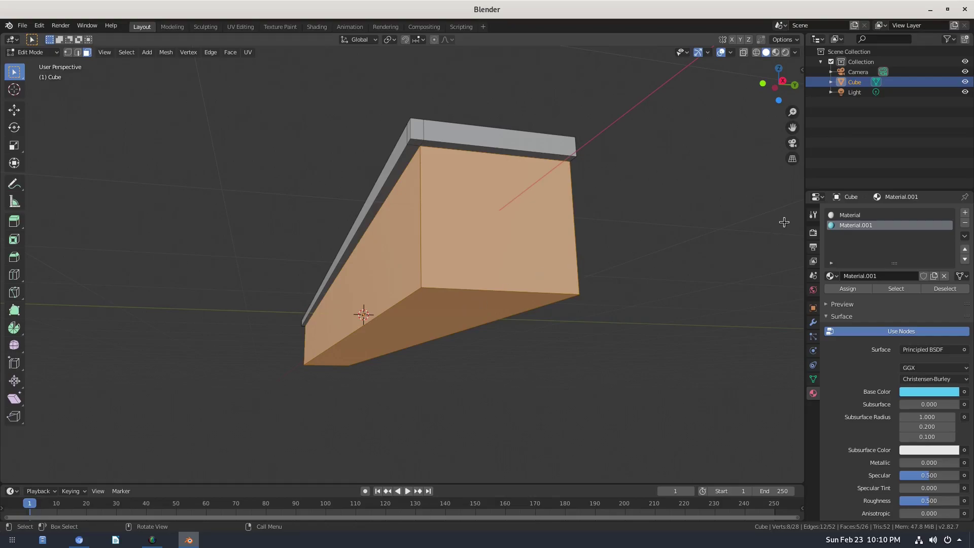
pyautogui.click(847, 216)
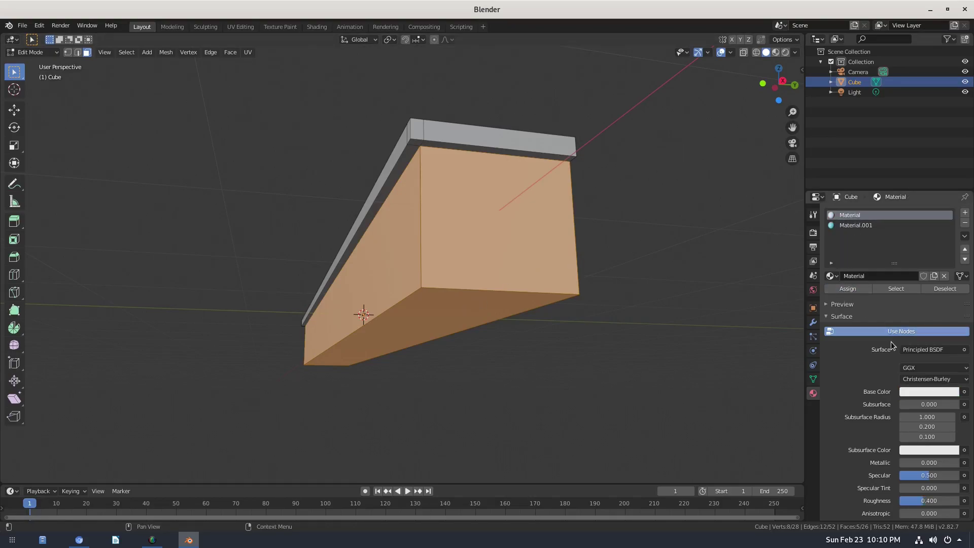
pyautogui.click(910, 391)
pyautogui.click(952, 292)
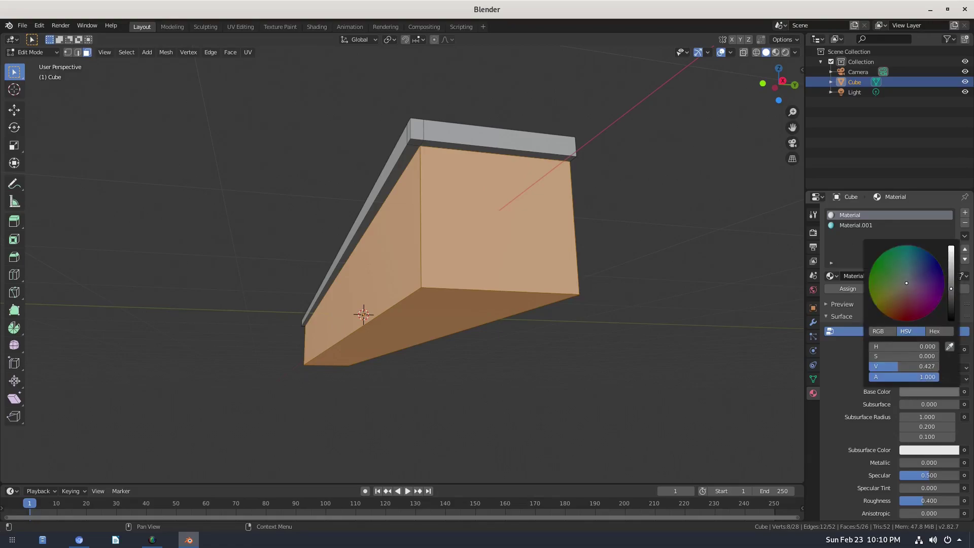
pyautogui.click(909, 280)
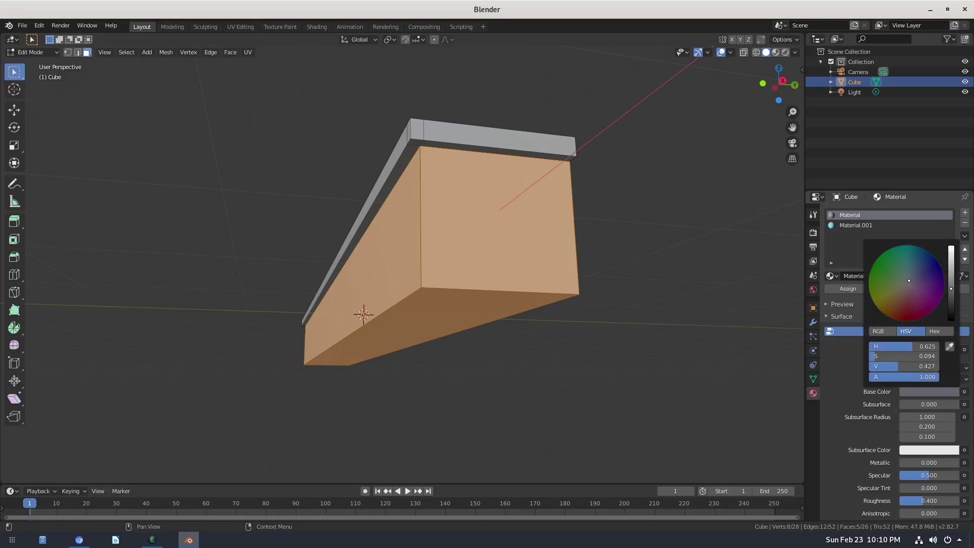
pyautogui.click(786, 53)
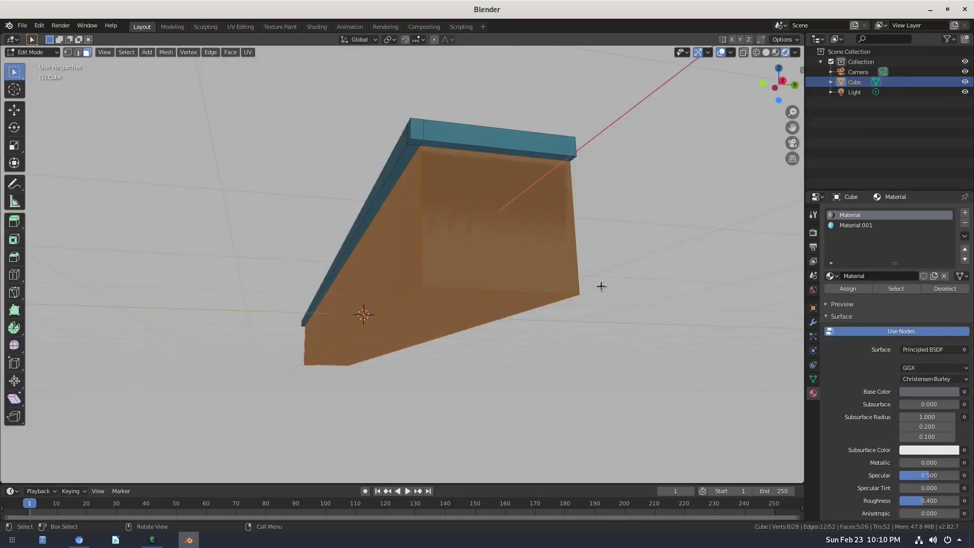
pyautogui.press('Tab')
pyautogui.moveTo(586, 285)
pyautogui.mouseDown(button='middle')
pyautogui.moveTo(592, 306)
pyautogui.moveTo(484, 321)
pyautogui.moveTo(394, 304)
pyautogui.moveTo(451, 294)
pyautogui.moveTo(206, 310)
pyautogui.mouseUp(button='middle')
pyautogui.scroll(-2, 594, 310)
pyautogui.moveTo(449, 313); pyautogui.dragTo(438, 306, button='middle')
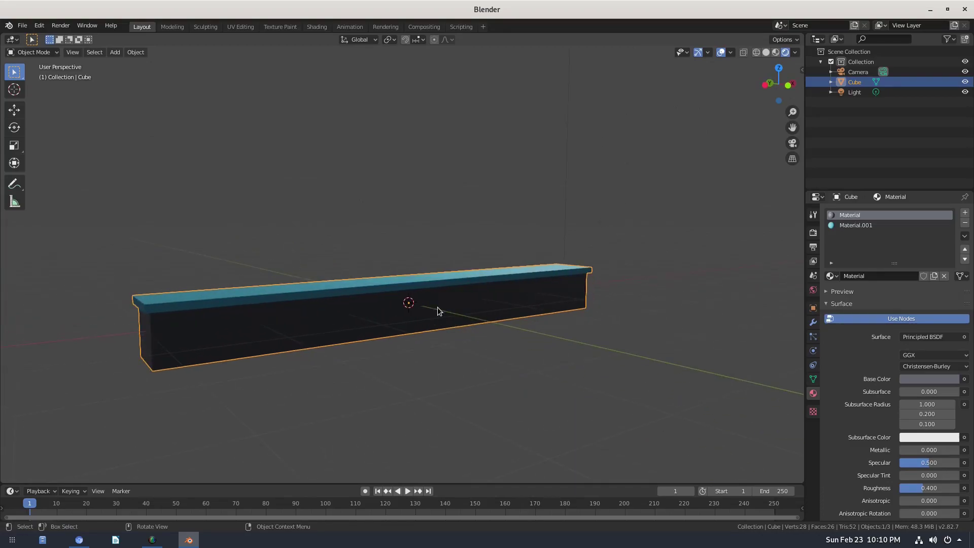
pyautogui.moveTo(510, 294)
pyautogui.mouseDown(button='middle')
pyautogui.moveTo(542, 301)
pyautogui.moveTo(374, 289)
pyautogui.mouseUp(button='middle')
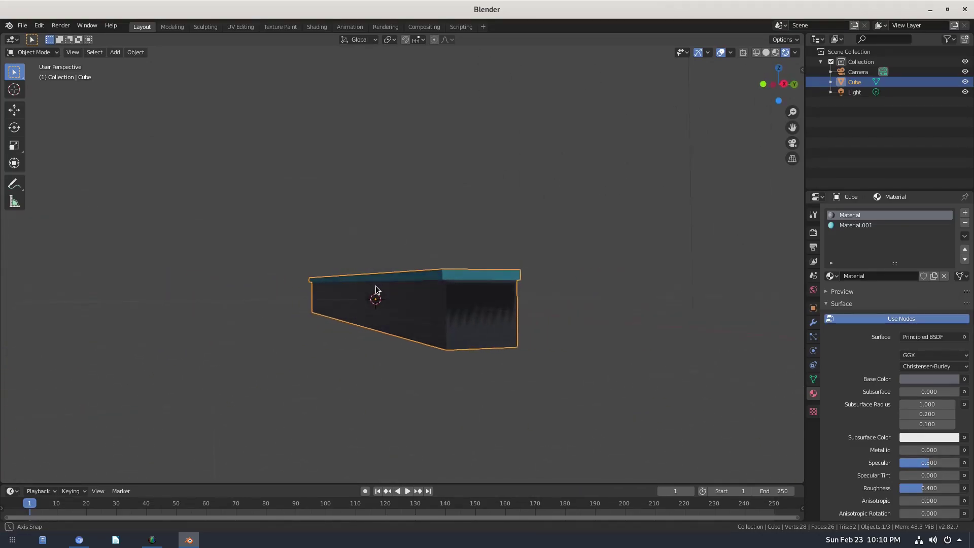
# Rename the body material 'stair' and the top material 'step'.
pyautogui.doubleClick(849, 216)
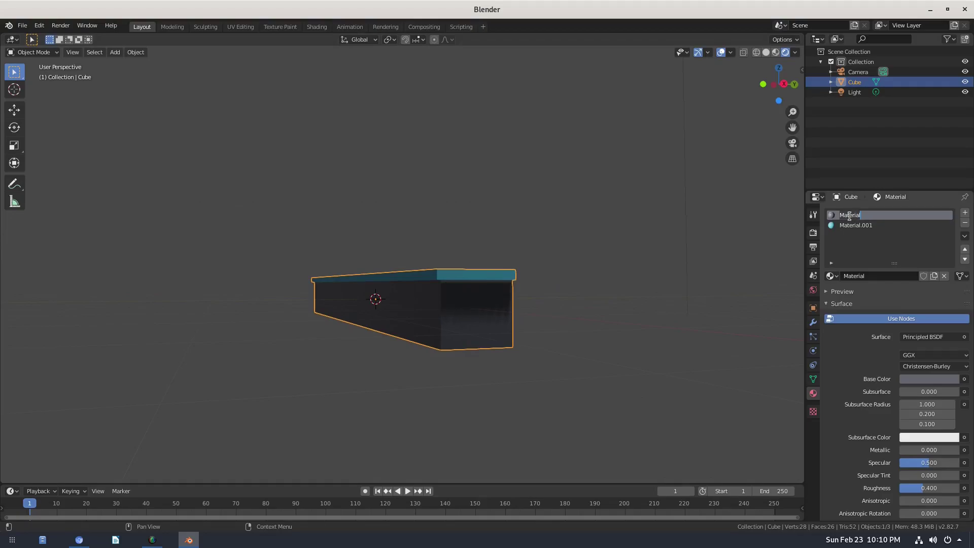
pyautogui.write('stair')
pyautogui.press('Return')
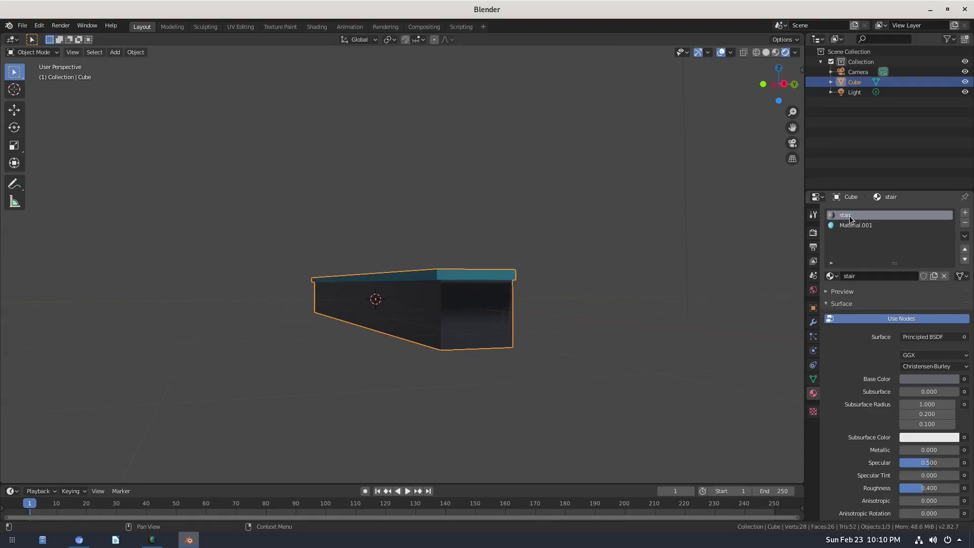
pyautogui.doubleClick(878, 225)
pyautogui.write('step')
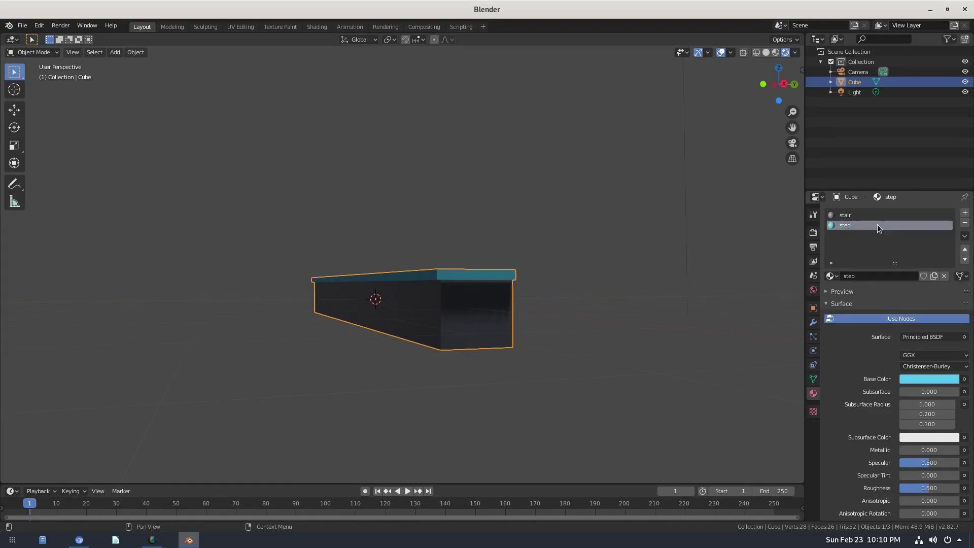
pyautogui.press('Return')
pyautogui.moveTo(617, 270); pyautogui.dragTo(621, 285, button='middle')
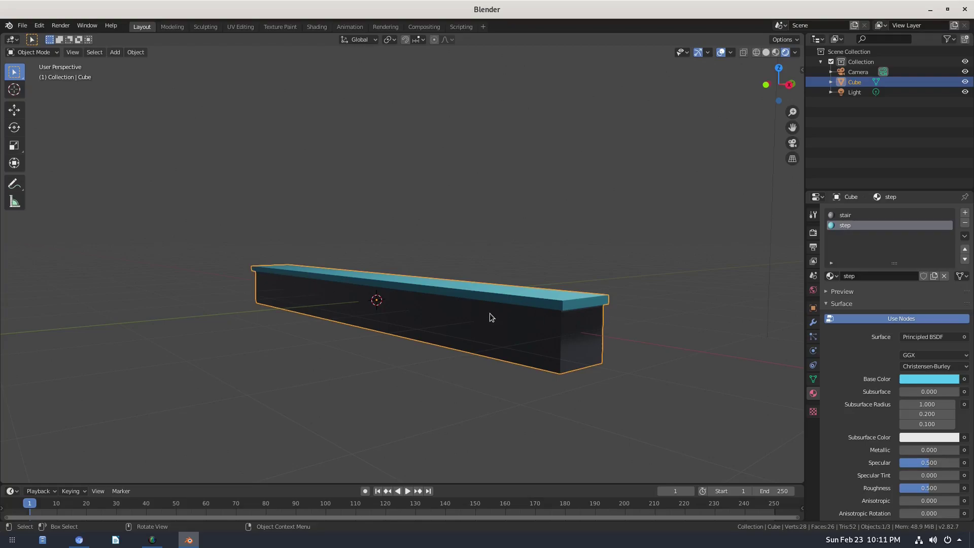
pyautogui.moveTo(490, 312); pyautogui.dragTo(499, 316, button='middle')
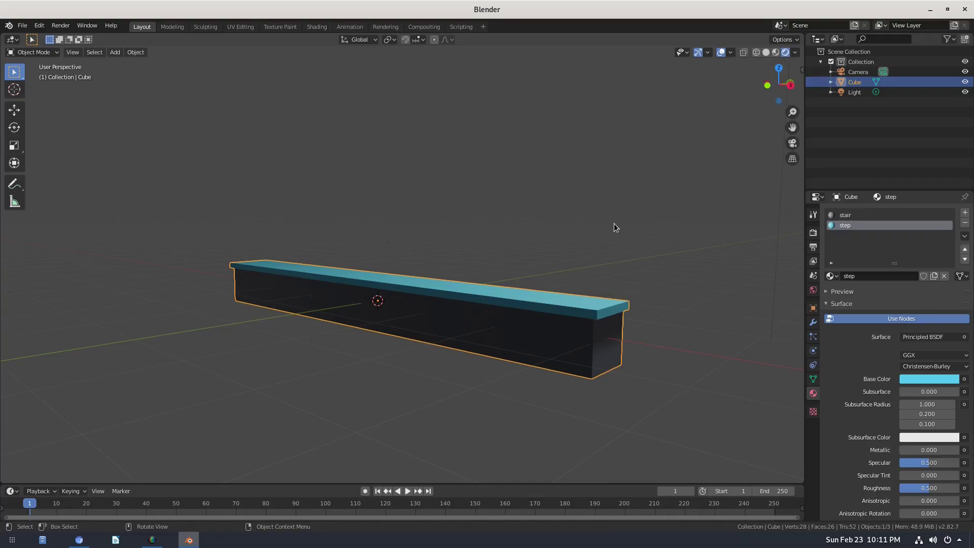
pyautogui.moveTo(614, 224)
pyautogui.keyDown('alt'); pyautogui.mouseDown(button='middle')
pyautogui.moveTo(547, 226)
pyautogui.moveTo(556, 233)
pyautogui.mouseUp(button='middle'); pyautogui.keyUp('alt')
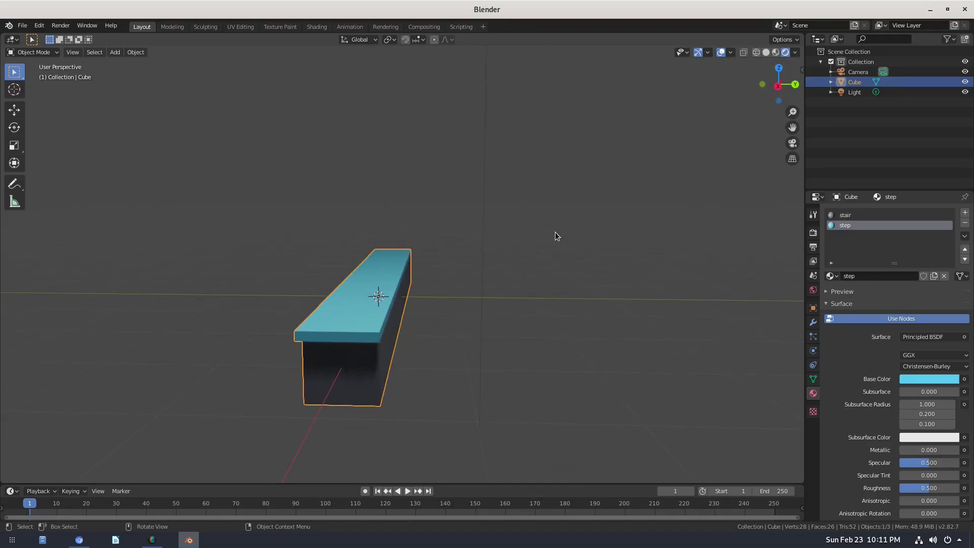
# Add an Array modifier to the beam with zero relative X offset.
pyautogui.click(812, 323)
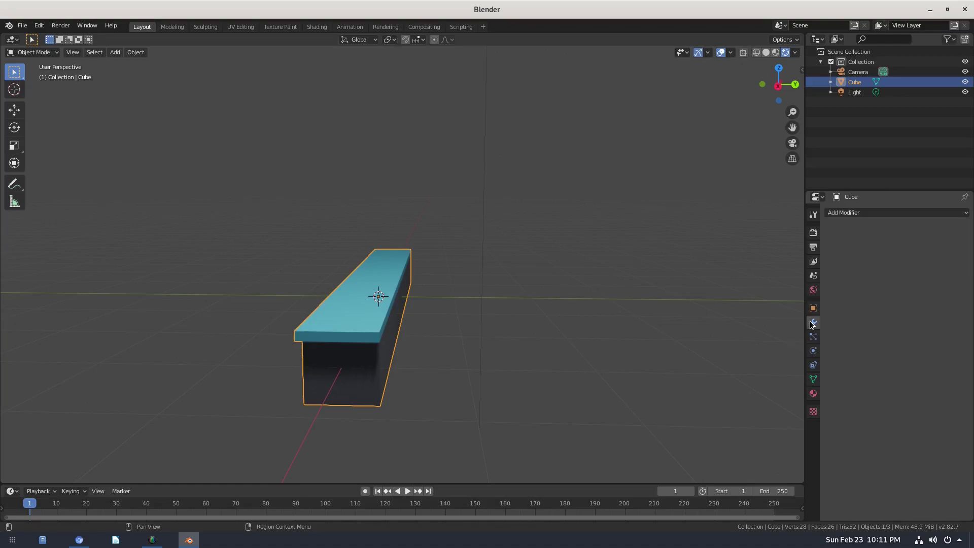
pyautogui.click(873, 212)
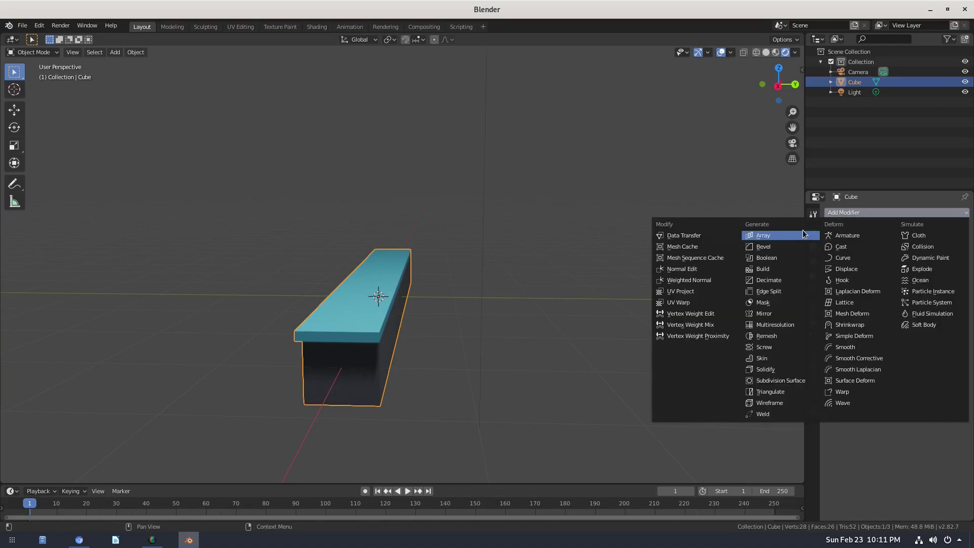
pyautogui.click(772, 235)
pyautogui.moveTo(601, 276)
pyautogui.mouseDown(button='middle')
pyautogui.moveTo(493, 307)
pyautogui.moveTo(589, 311)
pyautogui.moveTo(451, 295)
pyautogui.mouseUp(button='middle')
pyautogui.moveTo(576, 304); pyautogui.dragTo(495, 305, button='middle')
pyautogui.click(922, 298)
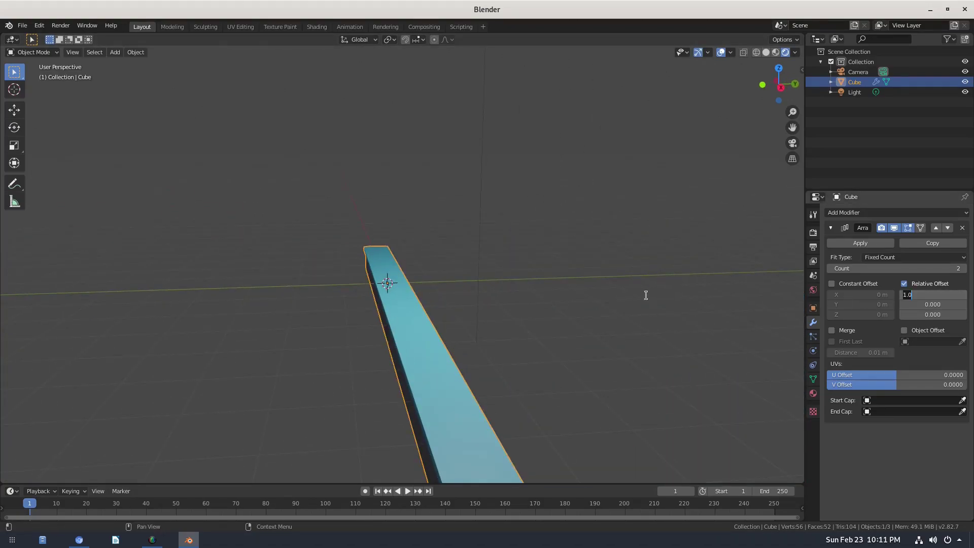
pyautogui.write('0')
pyautogui.press('Return')
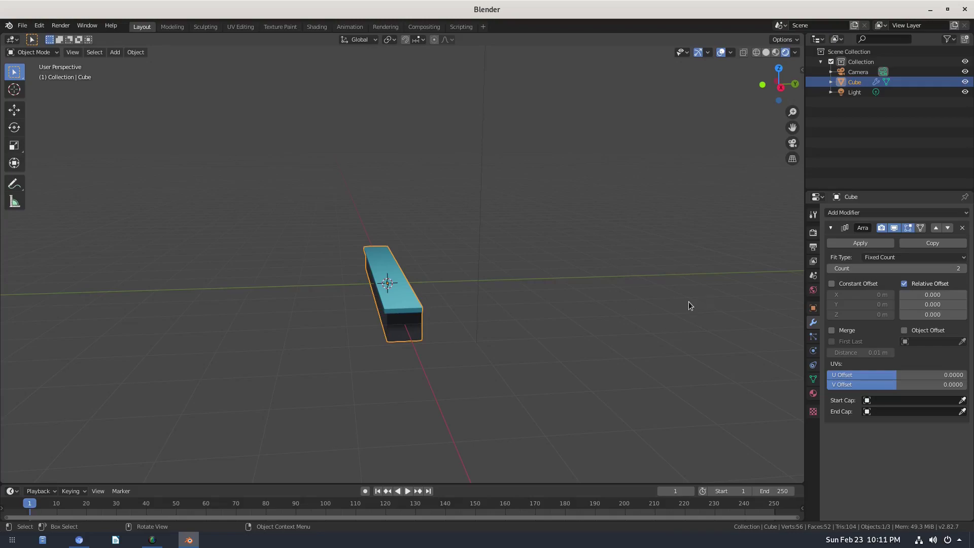
# Set the array's relative offset to Y 1 and Z 1, forming two steps.
pyautogui.click(933, 304)
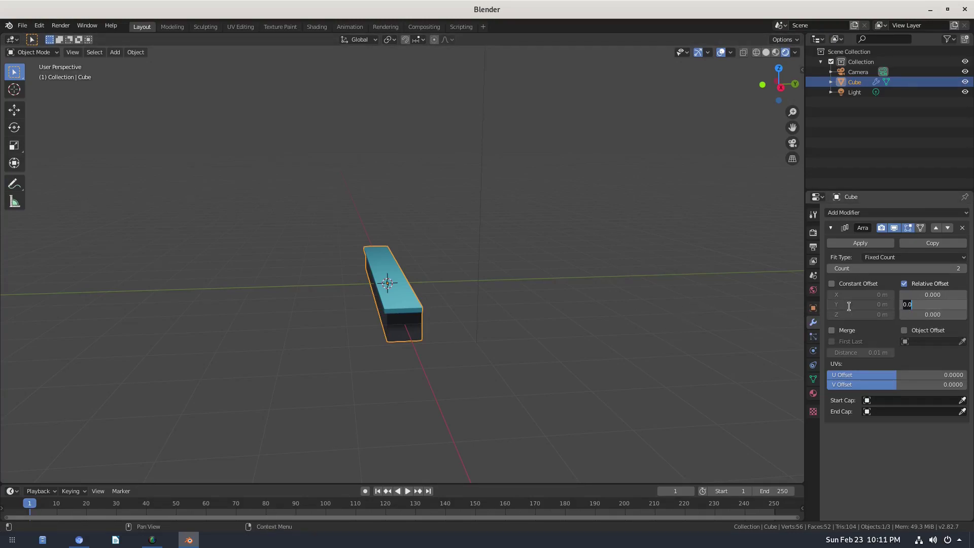
pyautogui.write('1')
pyautogui.press('Return')
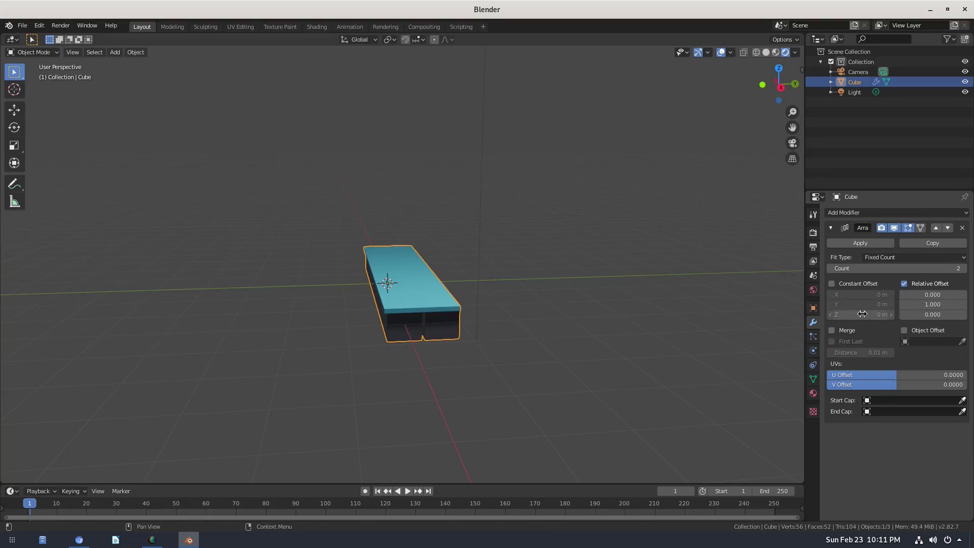
pyautogui.click(938, 315)
pyautogui.write('0.0')
pyautogui.press('Return')
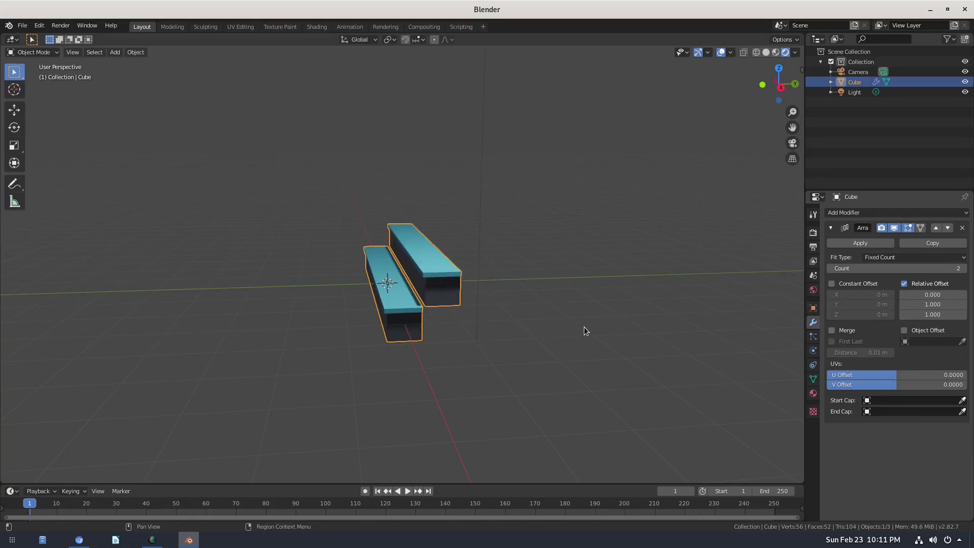
pyautogui.scroll(3, 549, 369)
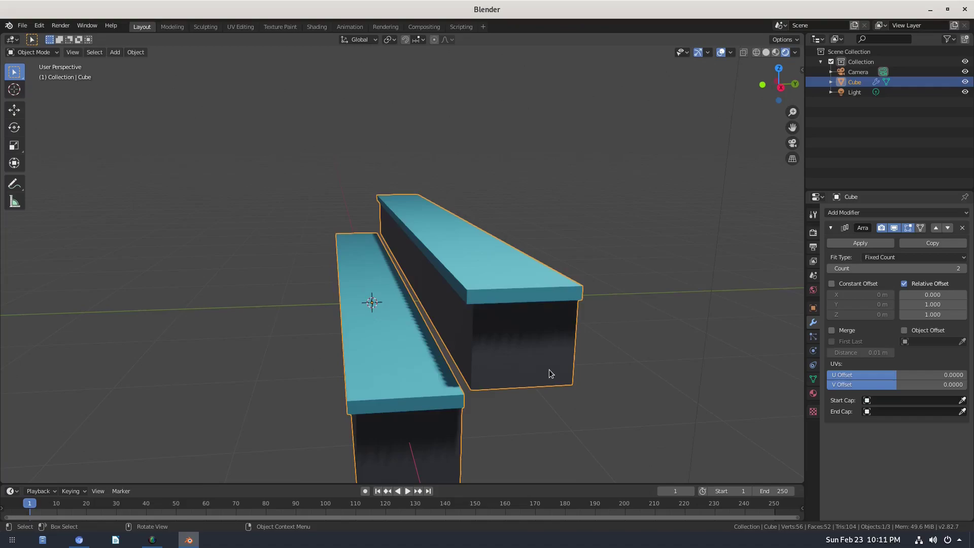
pyautogui.moveTo(549, 369); pyautogui.dragTo(541, 341, button='middle')
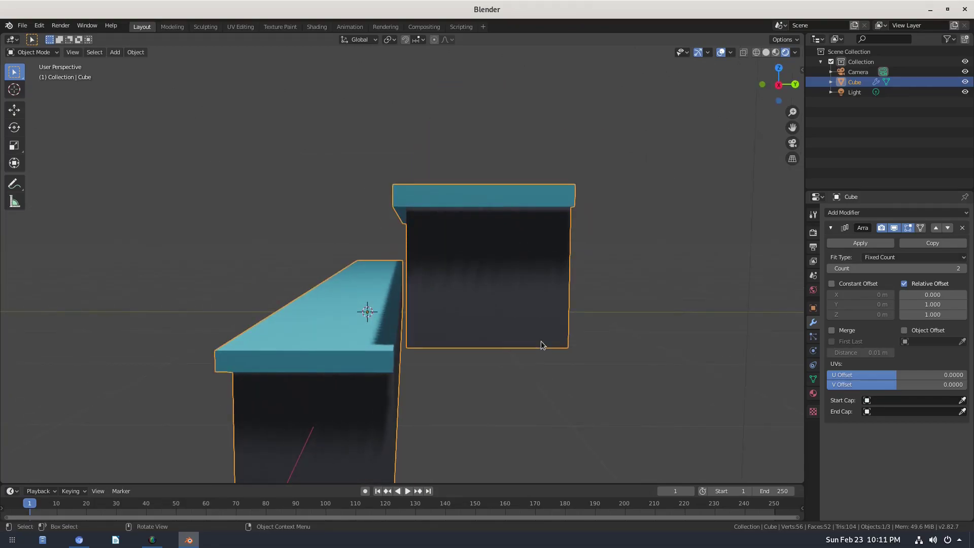
pyautogui.scroll(1, 543, 341)
pyautogui.scroll(2, 436, 360)
pyautogui.moveTo(436, 360); pyautogui.dragTo(437, 361, button='middle')
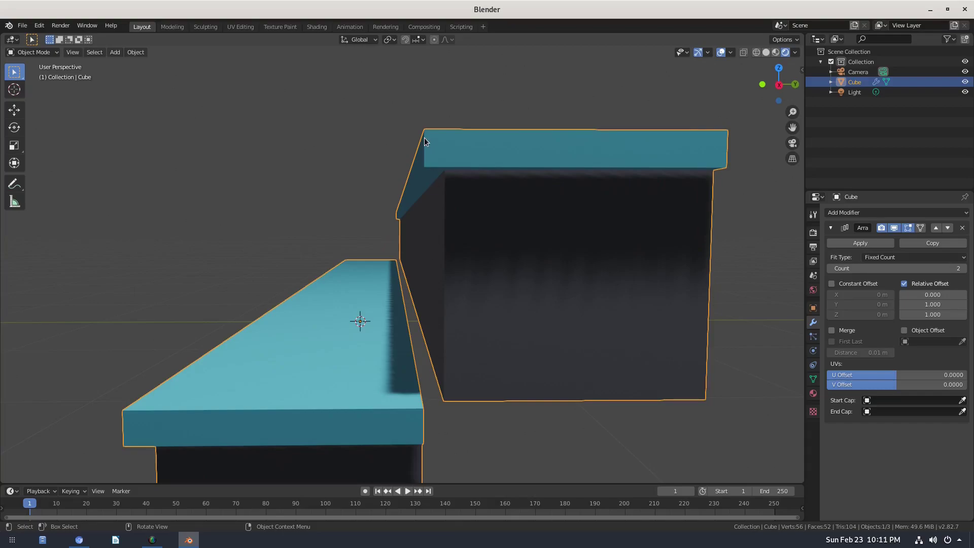
# Zoom in side-on on the corner where the two steps meet.
pyautogui.keyDown('alt'); pyautogui.moveTo(417, 148); pyautogui.dragTo(355, 320, button='middle'); pyautogui.keyUp('alt')
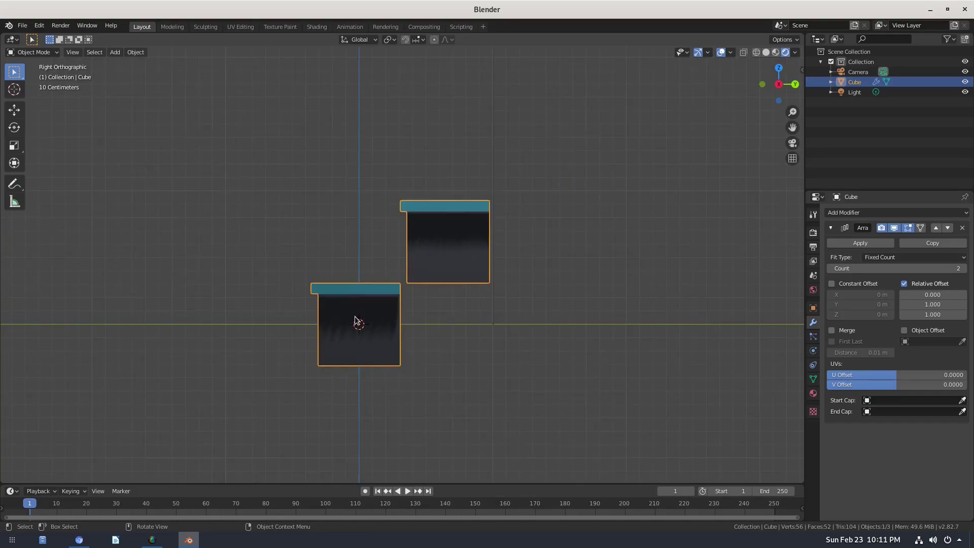
pyautogui.scroll(5, 381, 255)
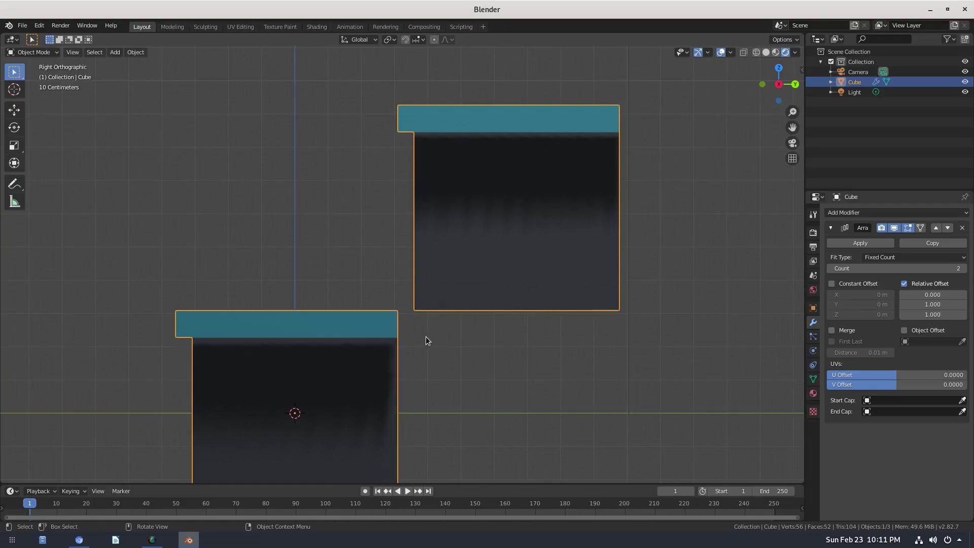
pyautogui.scroll(3, 425, 336)
pyautogui.keyDown('shift'); pyautogui.moveTo(415, 343); pyautogui.dragTo(482, 339, button='middle'); pyautogui.keyUp('shift')
pyautogui.scroll(2, 482, 339)
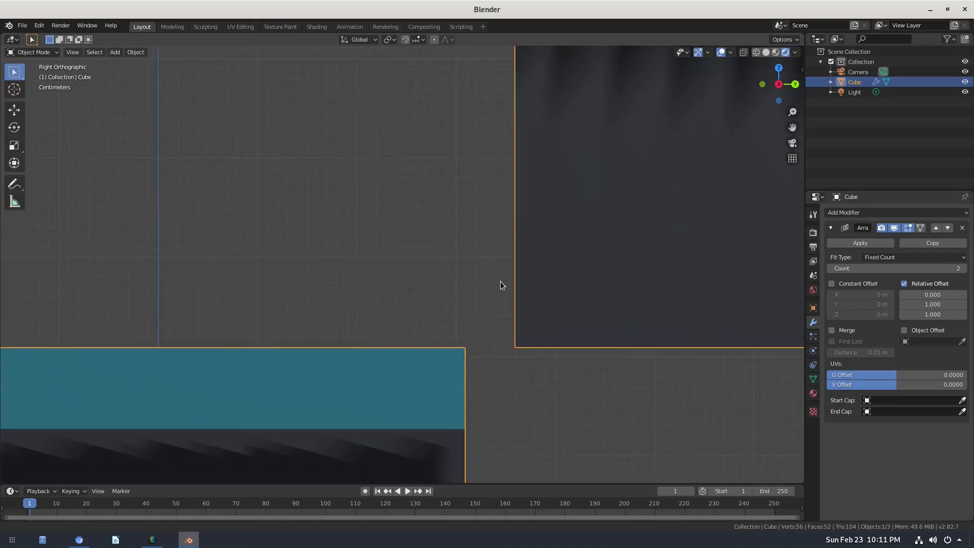
pyautogui.keyDown('shift'); pyautogui.moveTo(501, 281); pyautogui.dragTo(468, 225, button='middle'); pyautogui.keyUp('shift')
# Set the array's relative Y offset to 0.93.
pyautogui.click(903, 304)
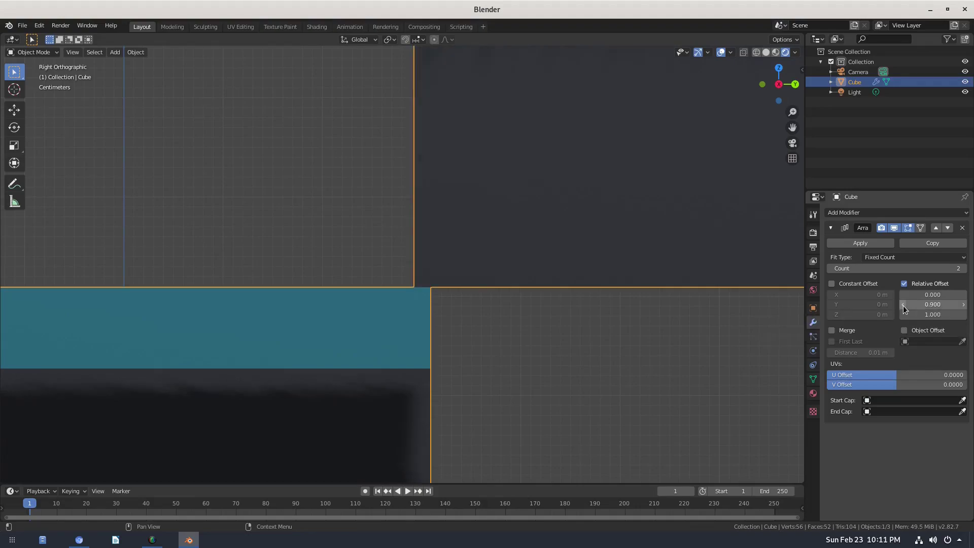
pyautogui.click(933, 305)
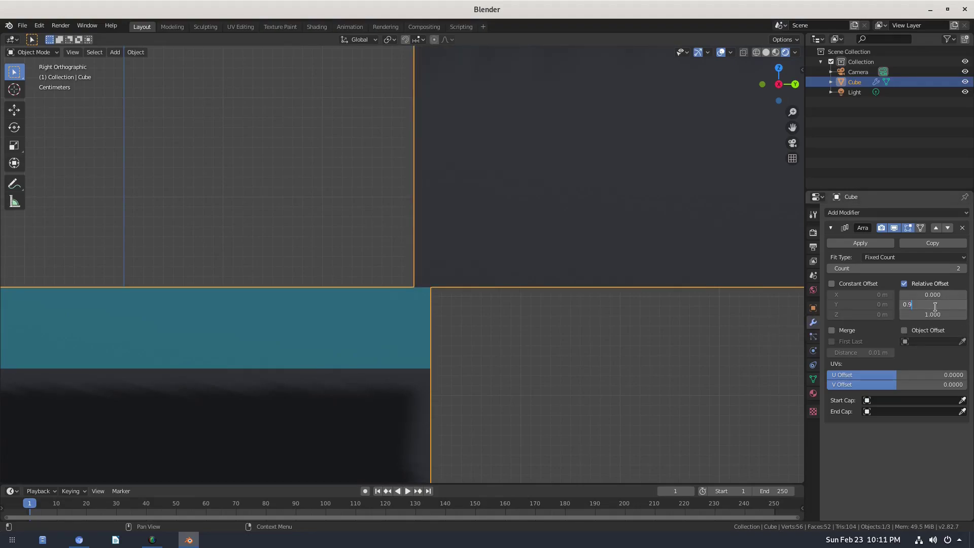
pyautogui.press('BackSpace')
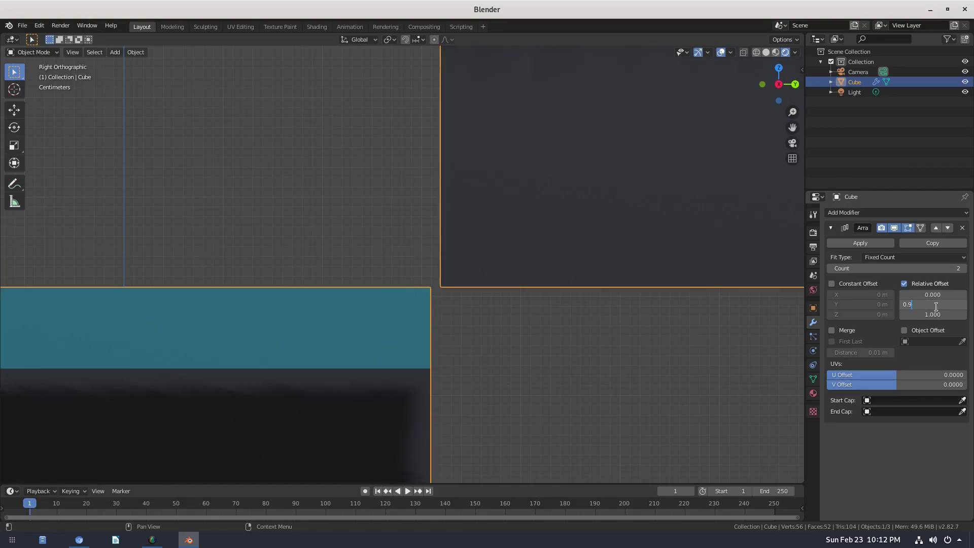
pyautogui.write('3')
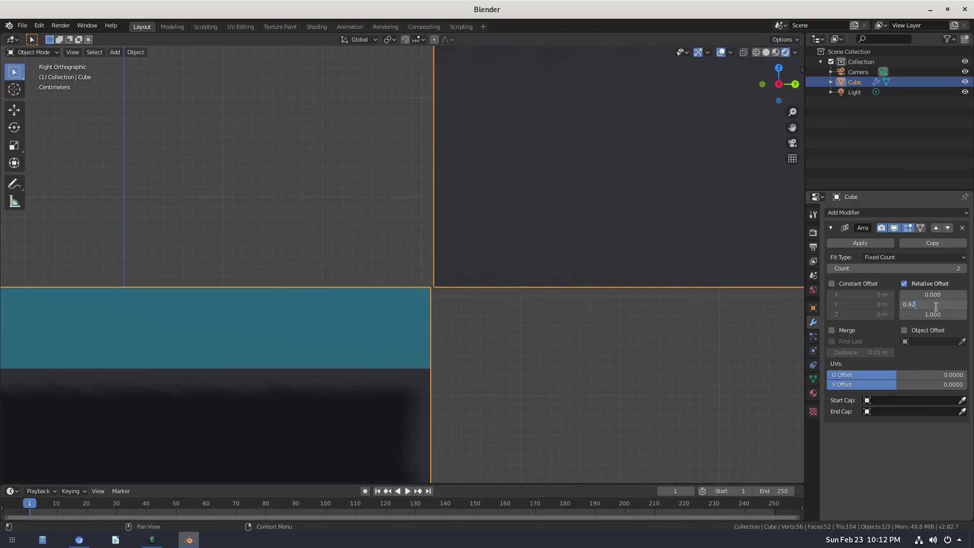
pyautogui.press('Return')
pyautogui.click(937, 308)
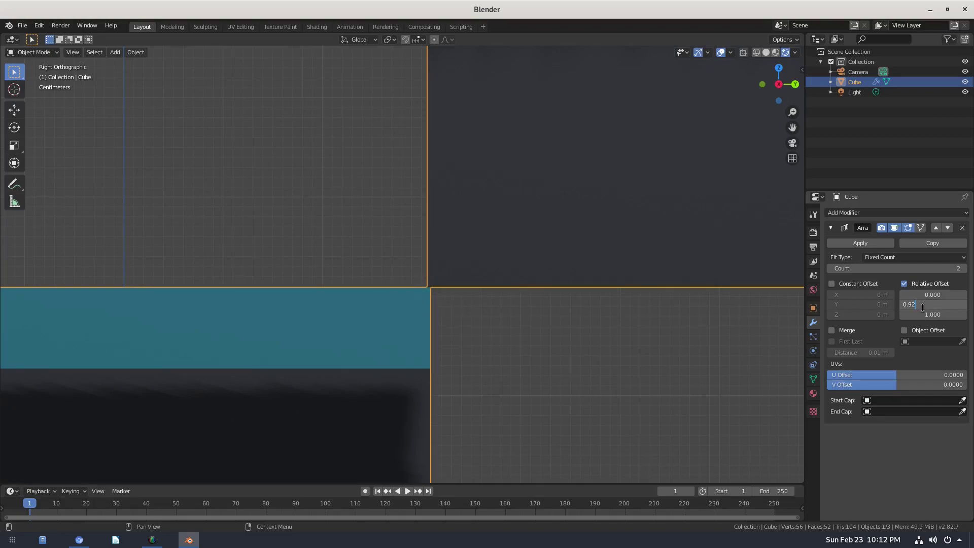
pyautogui.write('0.93')
pyautogui.press('Return')
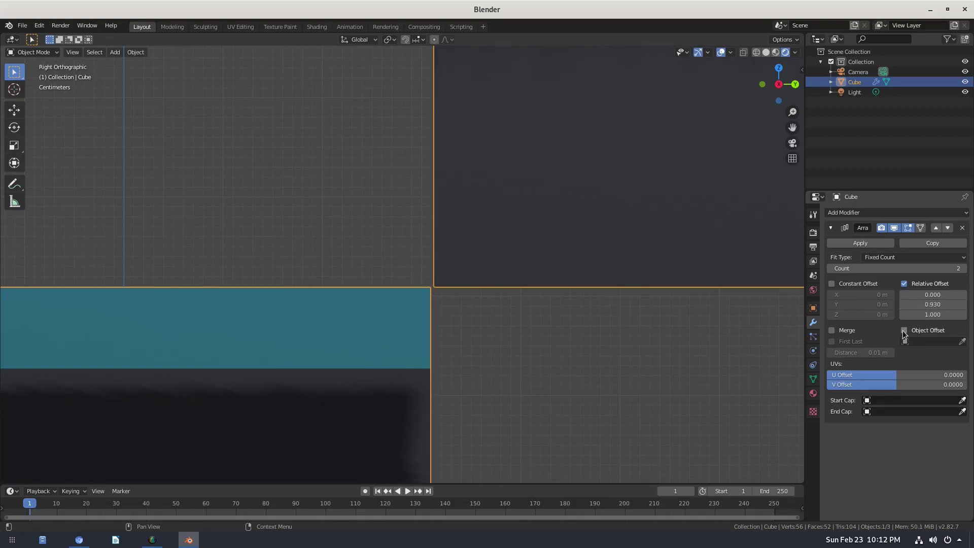
pyautogui.scroll(5, 411, 312)
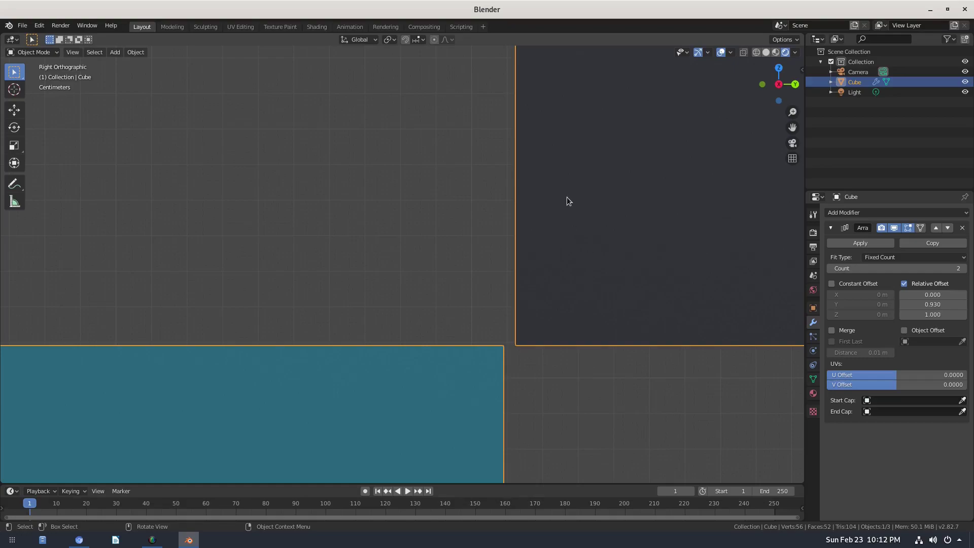
# Enable Merge on the array with a 0.02 m merge distance.
pyautogui.click(846, 330)
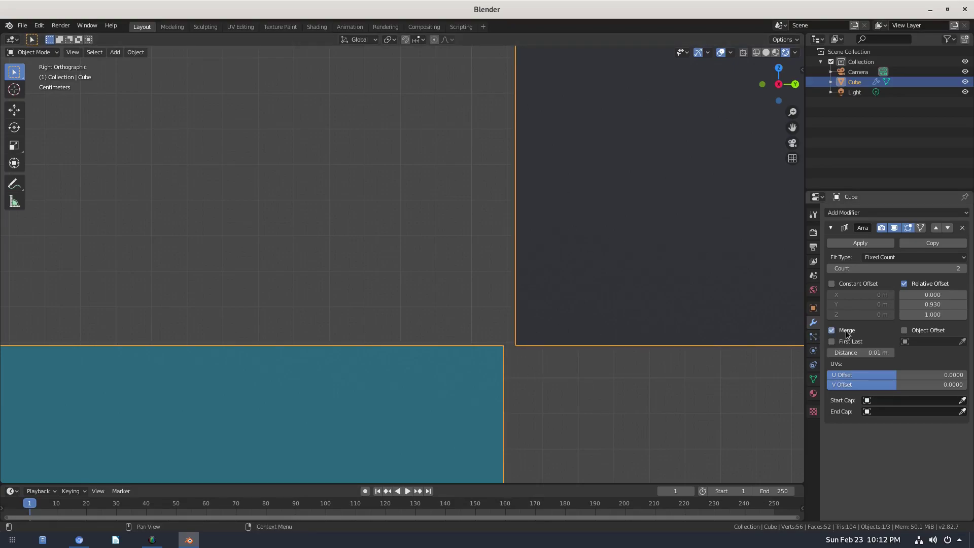
pyautogui.moveTo(507, 355)
pyautogui.mouseDown(button='middle')
pyautogui.moveTo(430, 387)
pyautogui.moveTo(443, 380)
pyautogui.moveTo(435, 352)
pyautogui.moveTo(542, 320)
pyautogui.mouseUp(button='middle')
pyautogui.scroll(-10, 435, 352)
pyautogui.scroll(3, 454, 360)
pyautogui.scroll(5, 450, 331)
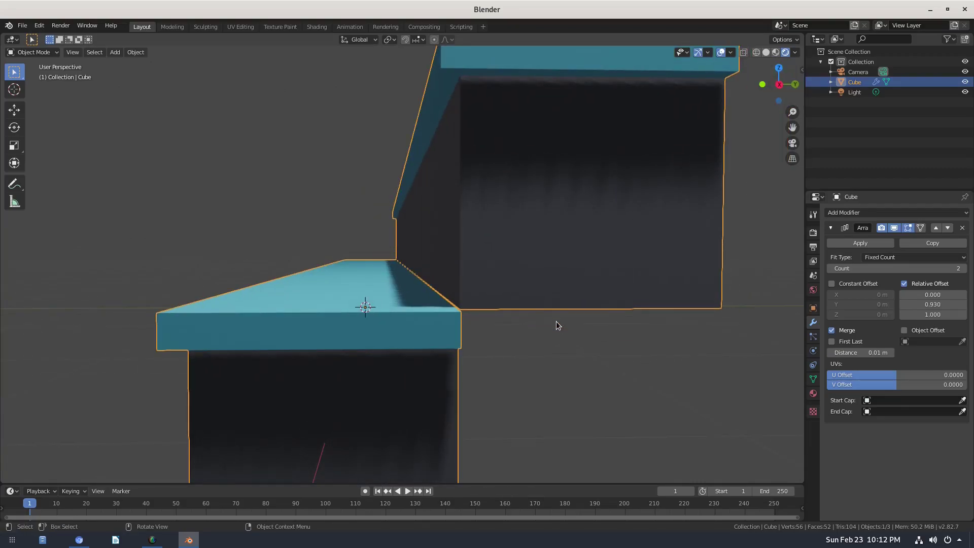
pyautogui.scroll(3, 556, 326)
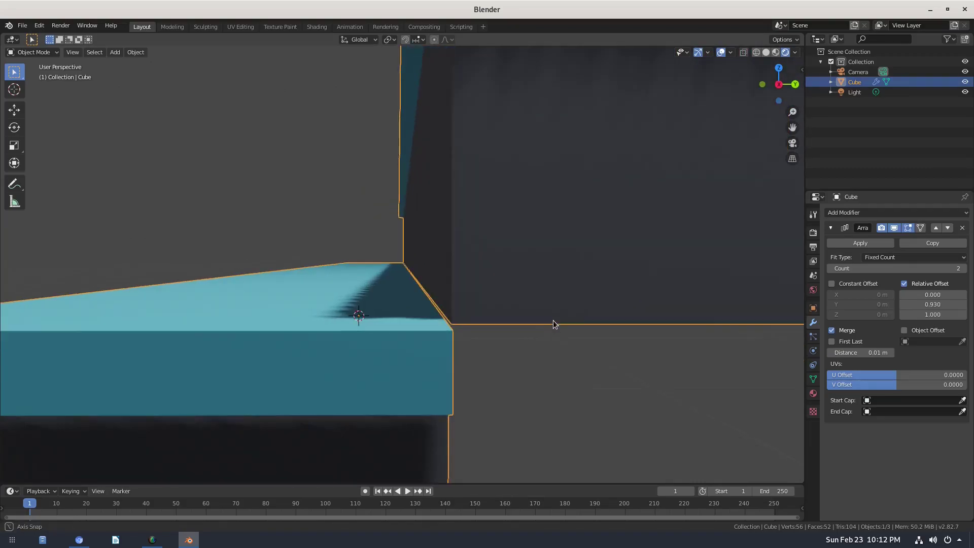
pyautogui.click(891, 352)
pyautogui.moveTo(541, 379); pyautogui.dragTo(510, 282, button='middle')
# Check the joined corner side-on, trying 0.01 m before restoring 0.02 m merge distance.
pyautogui.press('KP_3')
pyautogui.scroll(5, 449, 285)
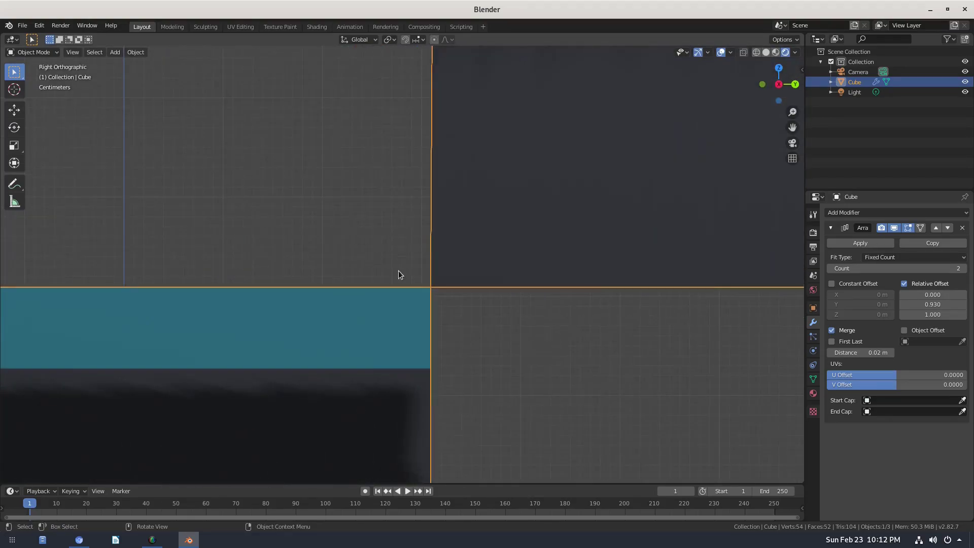
pyautogui.scroll(5, 398, 270)
pyautogui.keyDown('shift'); pyautogui.moveTo(614, 379); pyautogui.dragTo(580, 369, button='middle'); pyautogui.keyUp('shift')
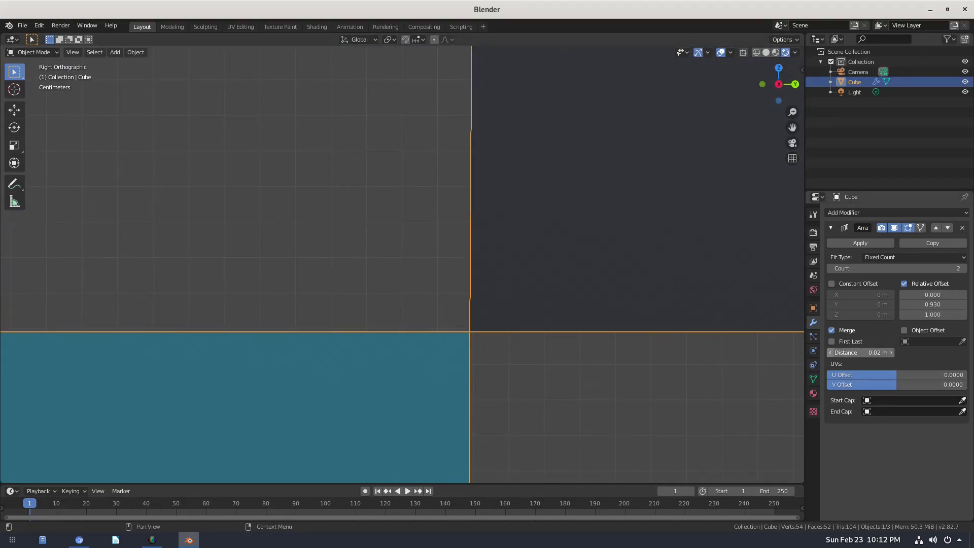
pyautogui.click(831, 353)
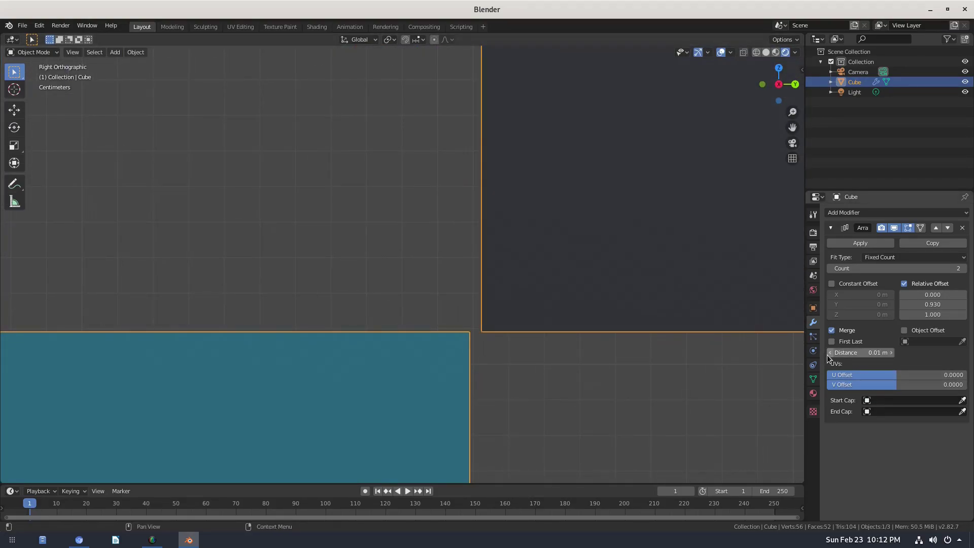
pyautogui.click(892, 352)
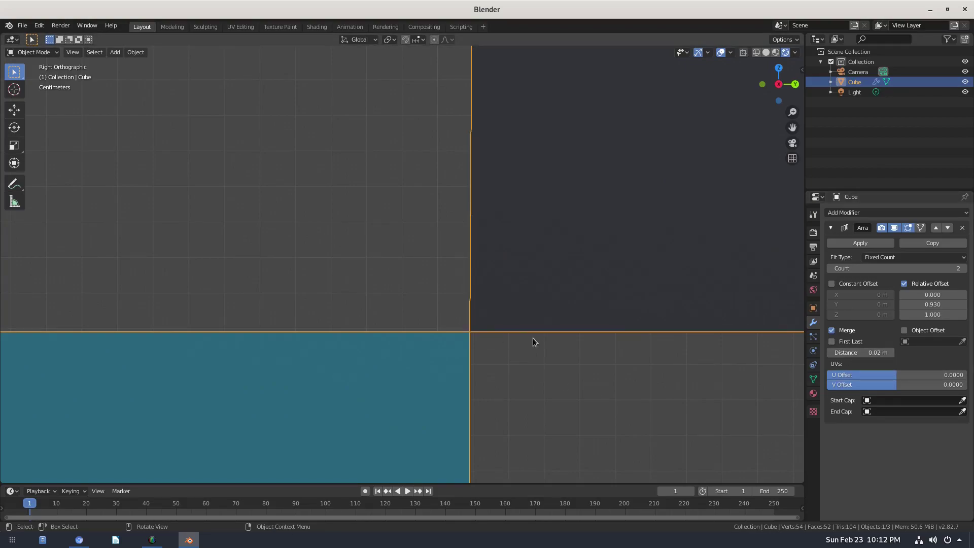
# Orbit around the two-step staircase to view it from a higher angle.
pyautogui.scroll(-5, 522, 351)
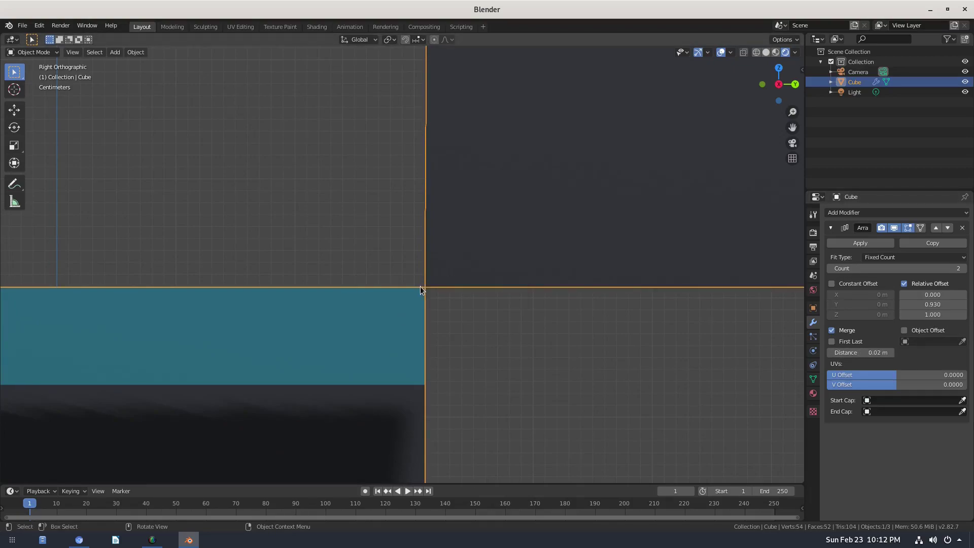
pyautogui.scroll(-7, 489, 302)
pyautogui.scroll(-2, 488, 303)
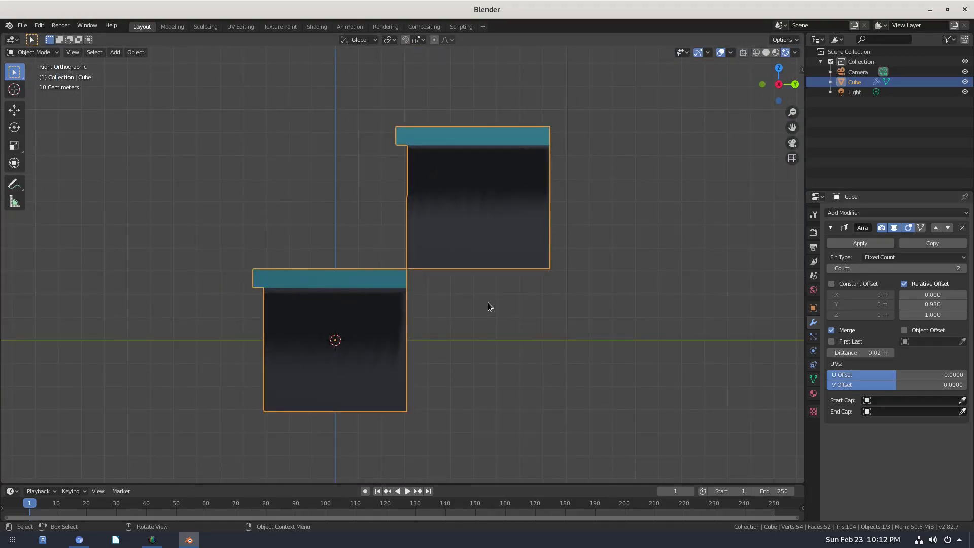
pyautogui.scroll(3, 409, 166)
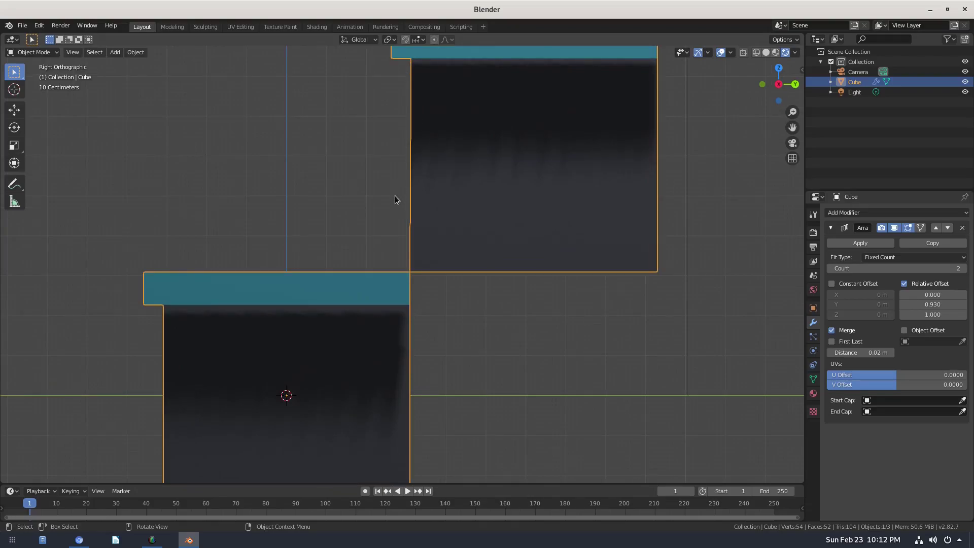
pyautogui.moveTo(477, 254); pyautogui.dragTo(491, 254, button='middle')
pyautogui.scroll(-5, 476, 293)
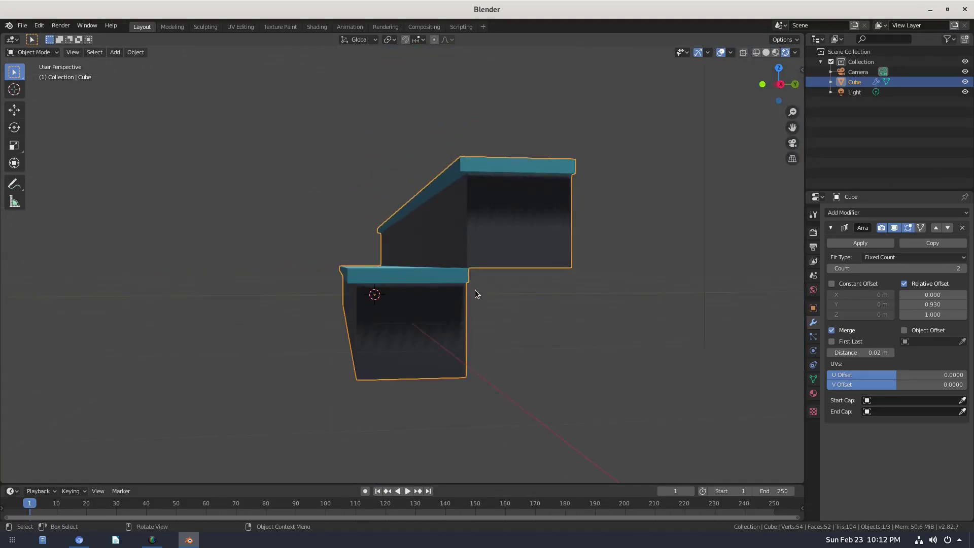
pyautogui.moveTo(476, 293)
pyautogui.mouseDown(button='middle')
pyautogui.moveTo(261, 288)
pyautogui.moveTo(456, 254)
pyautogui.moveTo(430, 267)
pyautogui.mouseUp(button='middle')
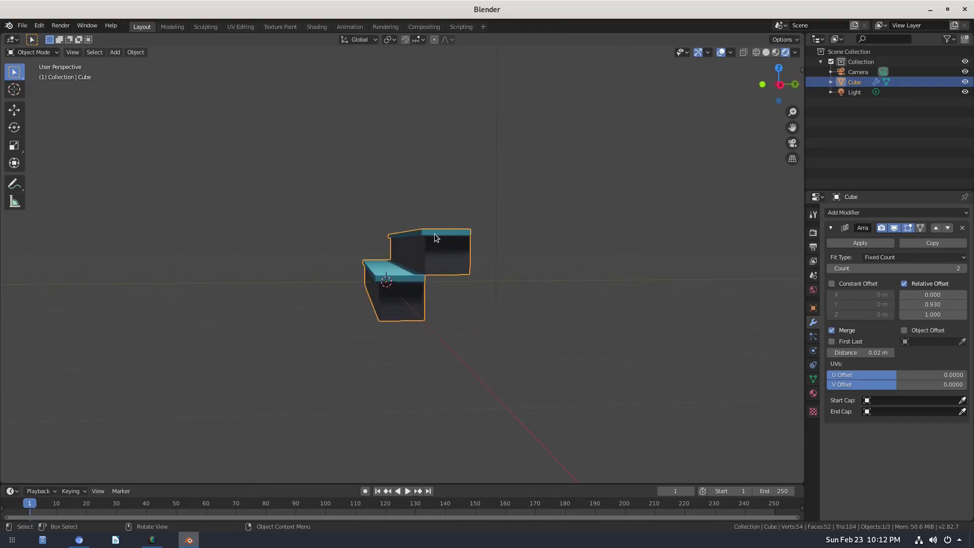
pyautogui.moveTo(539, 244)
pyautogui.mouseDown(button='middle')
pyautogui.moveTo(452, 317)
pyautogui.moveTo(539, 326)
pyautogui.moveTo(520, 364)
pyautogui.mouseUp(button='middle')
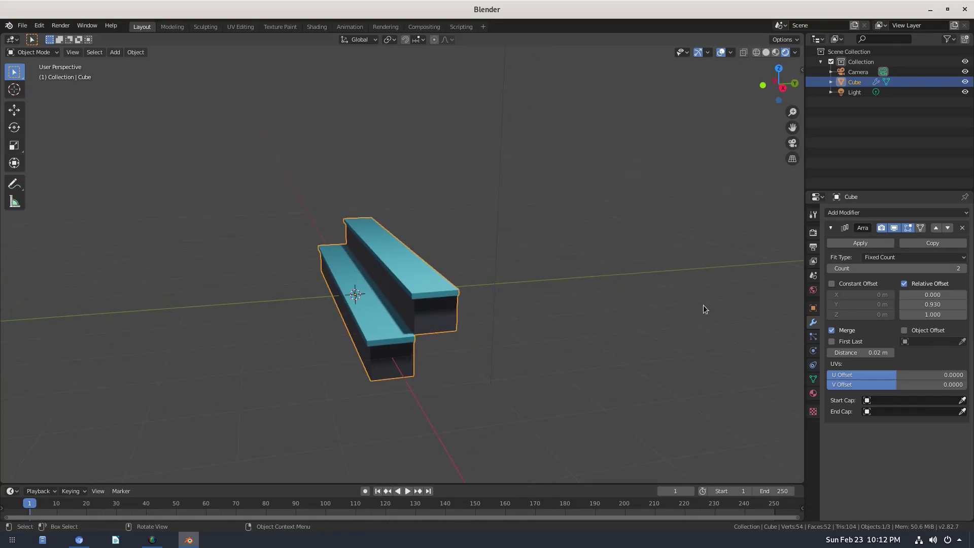
# Set the Array modifier count to 30 so the staircase has 30 steps.
pyautogui.click(861, 268)
pyautogui.write('30')
pyautogui.press('Return')
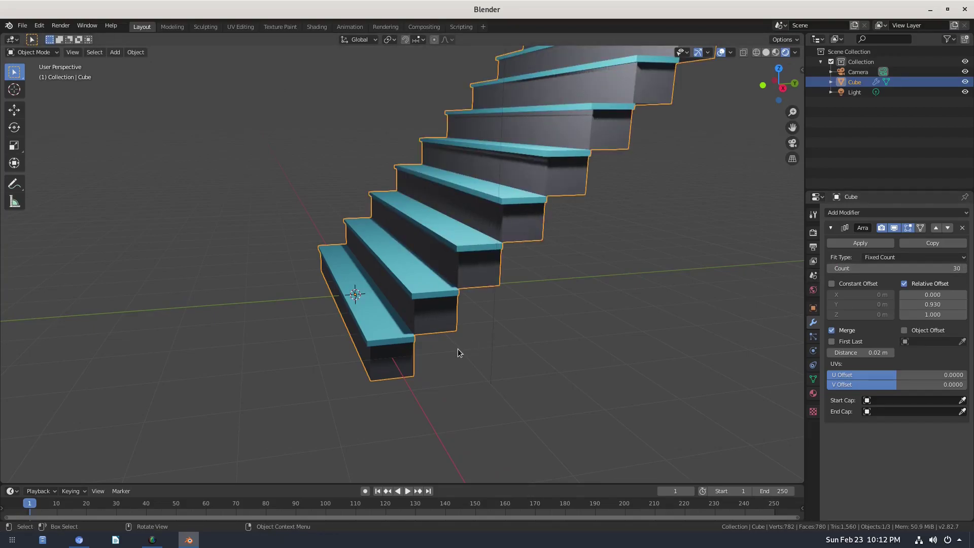
pyautogui.scroll(-3, 457, 349)
pyautogui.moveTo(457, 349)
pyautogui.mouseDown(button='middle')
pyautogui.moveTo(504, 291)
pyautogui.moveTo(470, 365)
pyautogui.moveTo(568, 71)
pyautogui.mouseUp(button='middle')
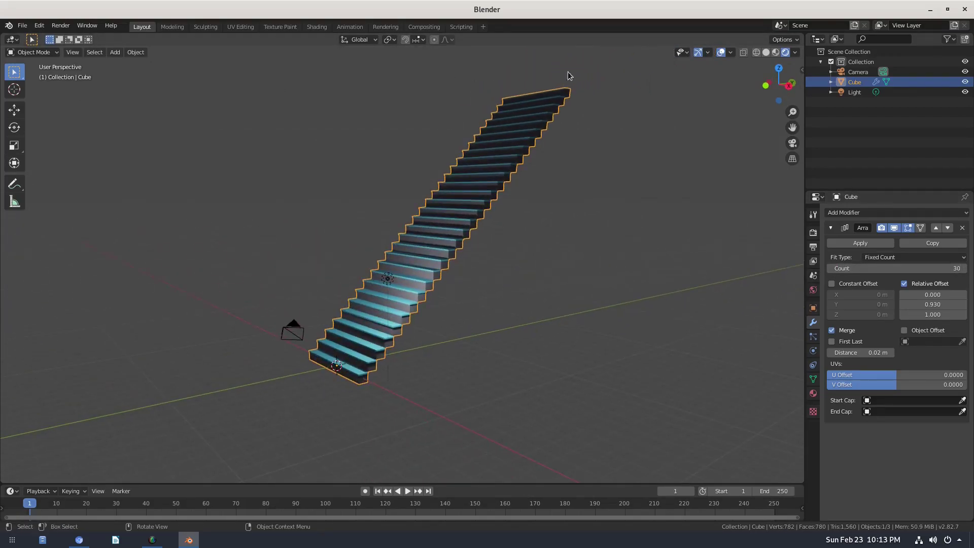
pyautogui.moveTo(558, 150)
pyautogui.mouseDown(button='middle')
pyautogui.moveTo(468, 174)
pyautogui.moveTo(315, 257)
pyautogui.moveTo(550, 187)
pyautogui.moveTo(545, 218)
pyautogui.moveTo(632, 221)
pyautogui.moveTo(509, 308)
pyautogui.mouseUp(button='middle')
# Move the Light higher above the staircase.
pyautogui.click(494, 312)
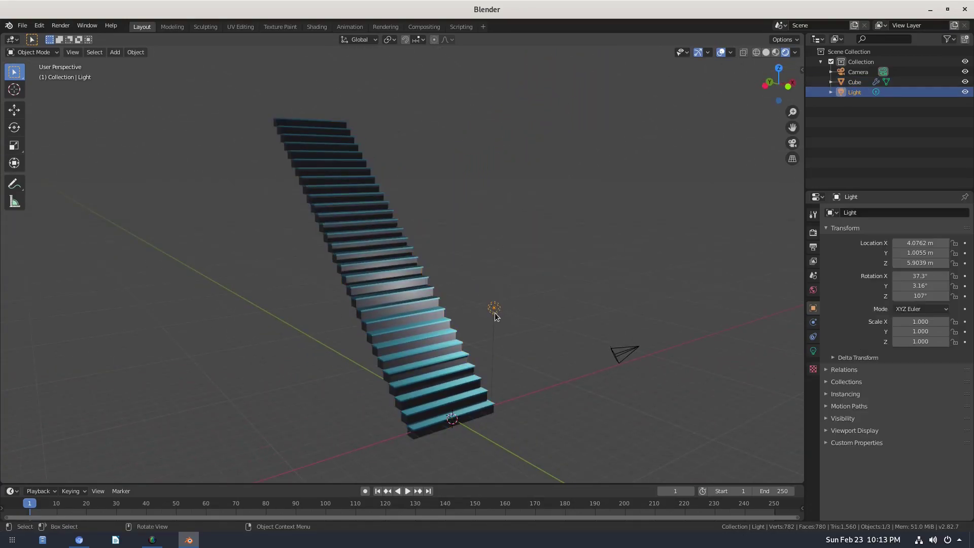
pyautogui.press('g')
pyautogui.click(322, 264)
pyautogui.moveTo(321, 264); pyautogui.dragTo(280, 133, button='middle')
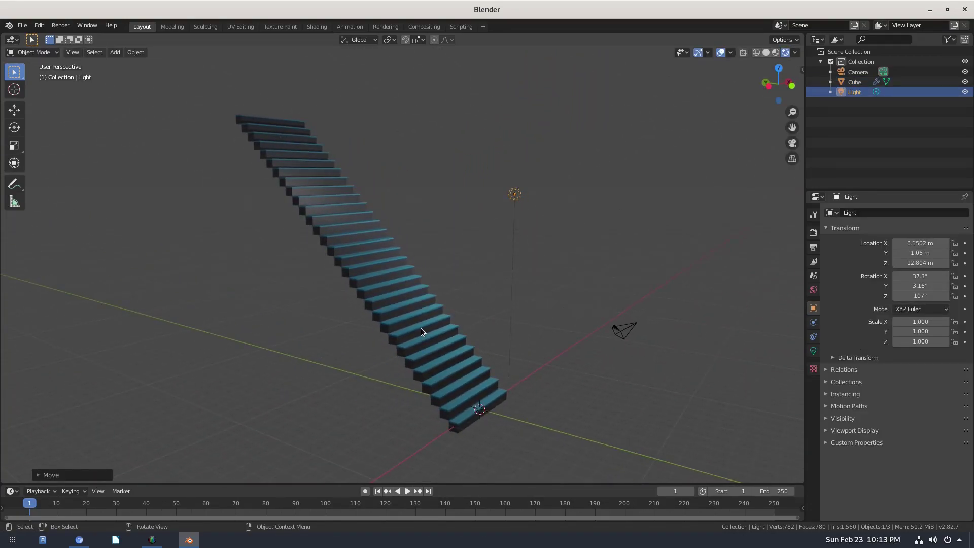
pyautogui.moveTo(421, 328)
pyautogui.mouseDown(button='middle')
pyautogui.moveTo(468, 328)
pyautogui.moveTo(315, 242)
pyautogui.mouseUp(button='middle')
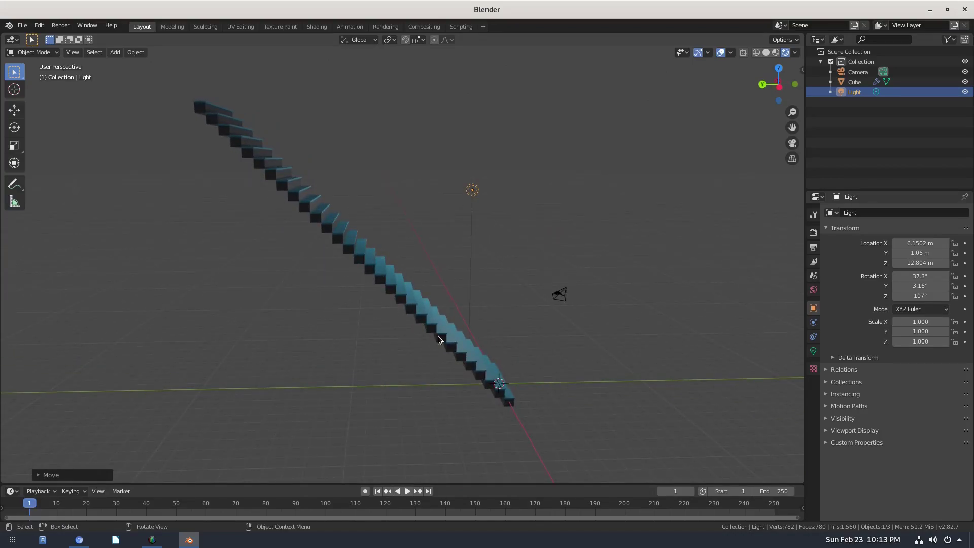
# Reselect the staircase and apply its Array modifier to make the steps real geometry.
pyautogui.moveTo(478, 374); pyautogui.dragTo(461, 340, button='middle')
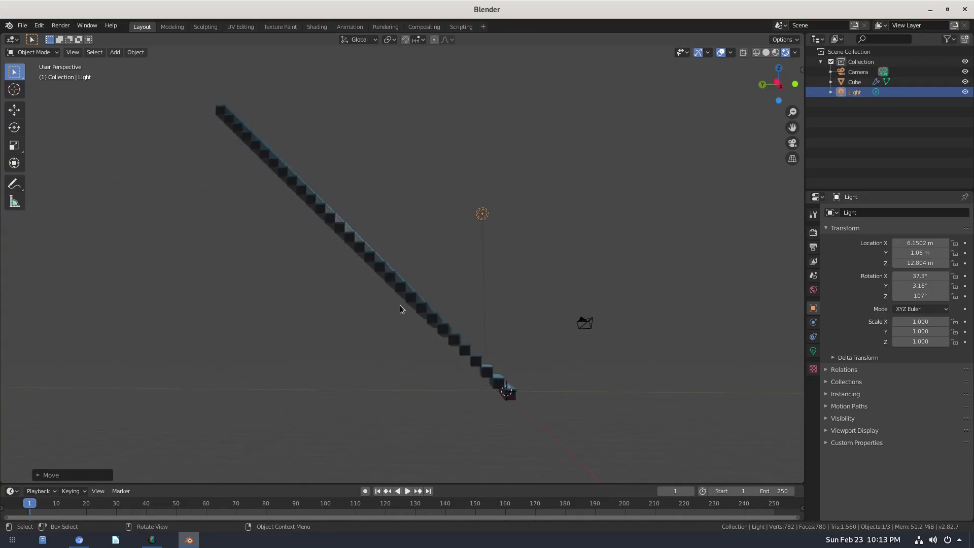
pyautogui.moveTo(402, 306)
pyautogui.mouseDown(button='middle')
pyautogui.moveTo(455, 334)
pyautogui.moveTo(430, 348)
pyautogui.moveTo(459, 263)
pyautogui.mouseUp(button='middle')
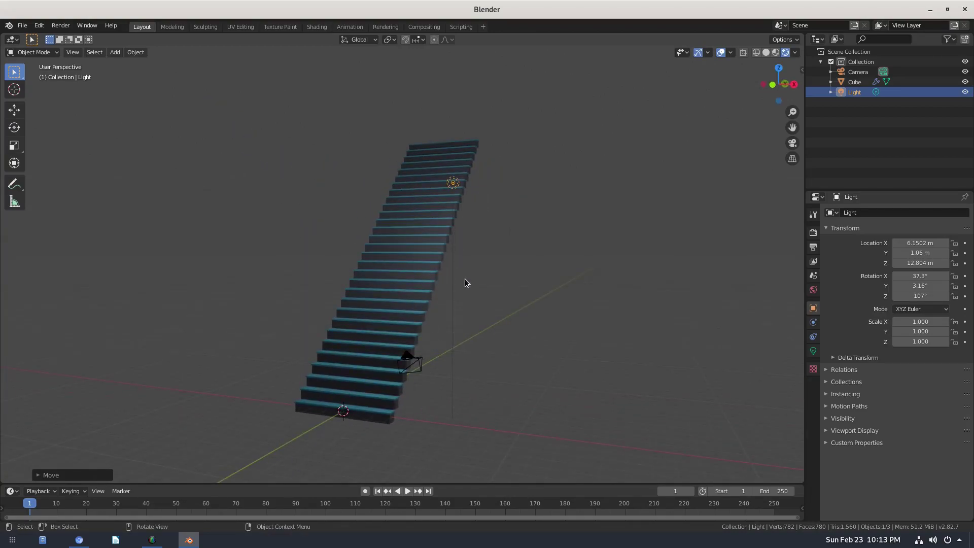
pyautogui.moveTo(543, 293)
pyautogui.mouseDown(button='middle')
pyautogui.moveTo(431, 283)
pyautogui.moveTo(503, 300)
pyautogui.moveTo(440, 273)
pyautogui.mouseUp(button='middle')
pyautogui.click(439, 273)
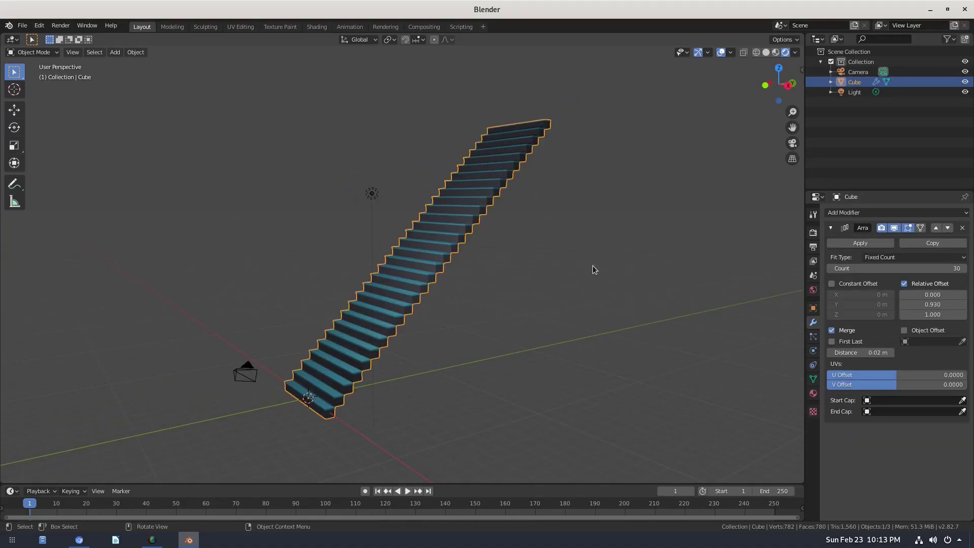
pyautogui.click(876, 244)
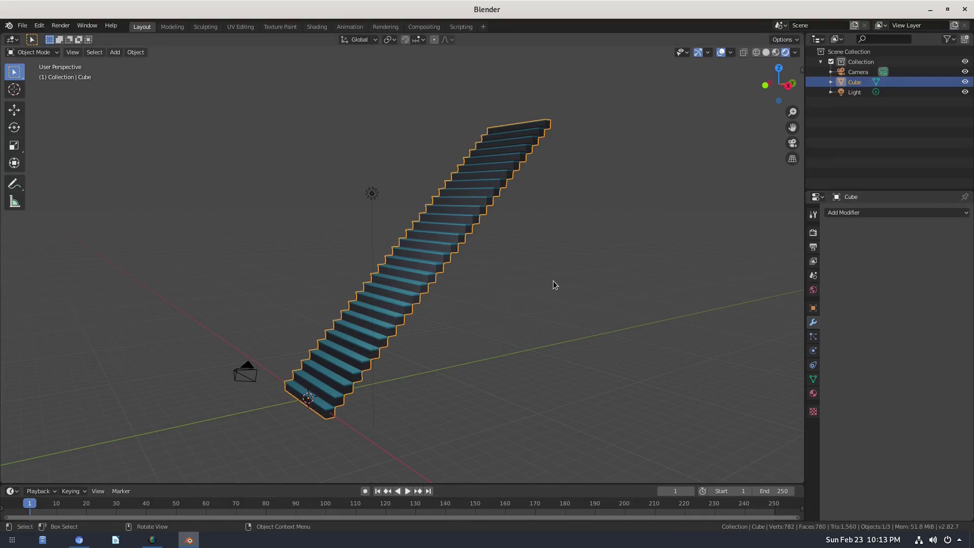
# Enter Edit Mode on the staircase with Solid viewport shading.
pyautogui.moveTo(553, 282); pyautogui.dragTo(522, 229, button='middle')
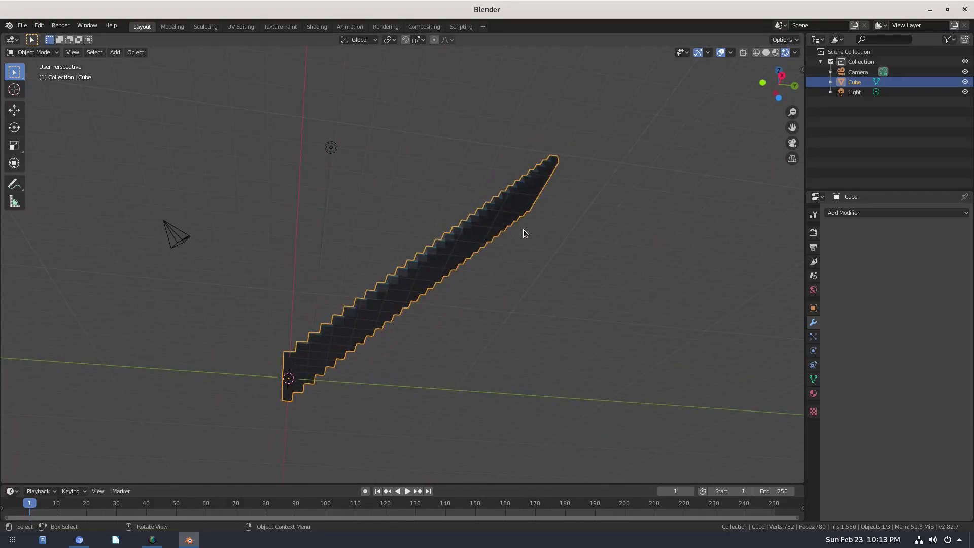
pyautogui.press('Tab')
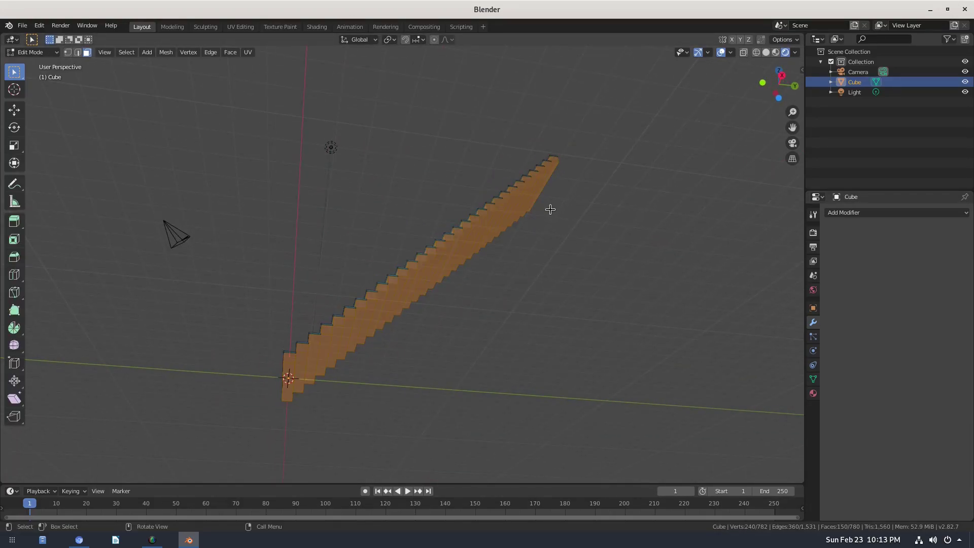
pyautogui.click(766, 53)
pyautogui.moveTo(395, 295)
pyautogui.mouseDown(button='middle')
pyautogui.moveTo(479, 298)
pyautogui.moveTo(516, 367)
pyautogui.moveTo(504, 373)
pyautogui.moveTo(502, 330)
pyautogui.mouseUp(button='middle')
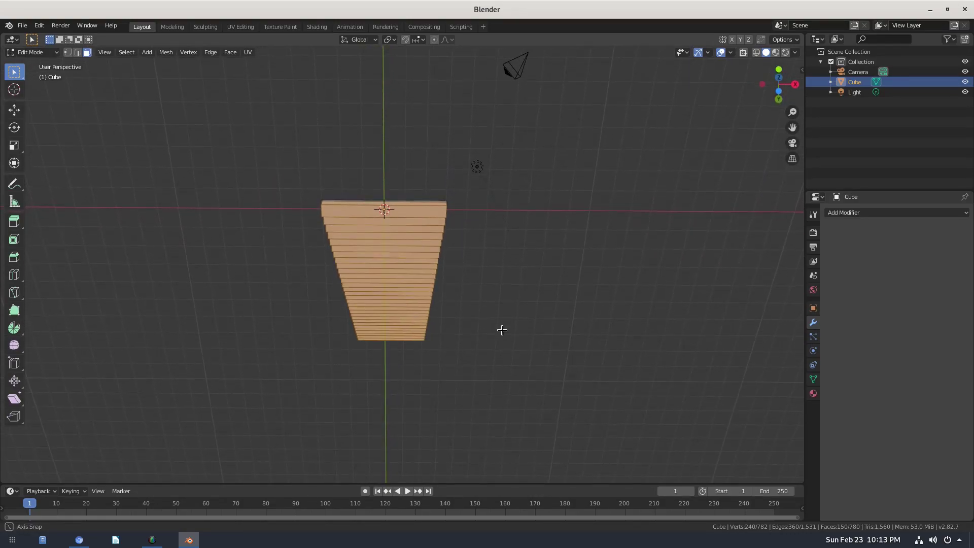
# Select the top step face, then circle-select tread faces down the stairs.
pyautogui.click(410, 213)
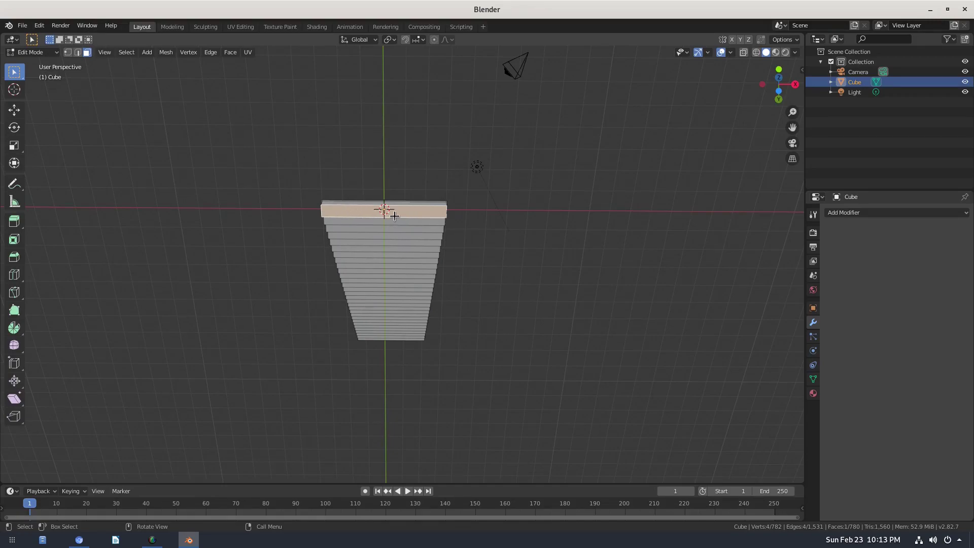
pyautogui.press('c')
pyautogui.moveTo(390, 223)
pyautogui.mouseDown()
pyautogui.moveTo(381, 237)
pyautogui.moveTo(402, 344)
pyautogui.mouseUp()
pyautogui.press('Escape')
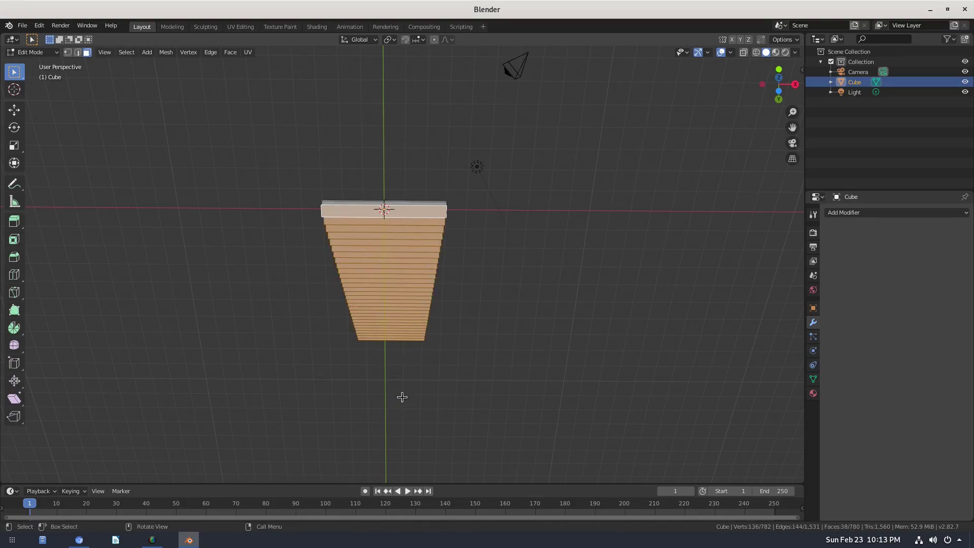
pyautogui.moveTo(400, 396); pyautogui.dragTo(409, 322, button='middle')
pyautogui.moveTo(357, 203)
pyautogui.mouseDown(button='middle')
pyautogui.moveTo(412, 230)
pyautogui.moveTo(507, 311)
pyautogui.moveTo(462, 243)
pyautogui.moveTo(509, 200)
pyautogui.moveTo(484, 252)
pyautogui.moveTo(509, 257)
pyautogui.moveTo(458, 279)
pyautogui.moveTo(470, 279)
pyautogui.mouseUp(button='middle')
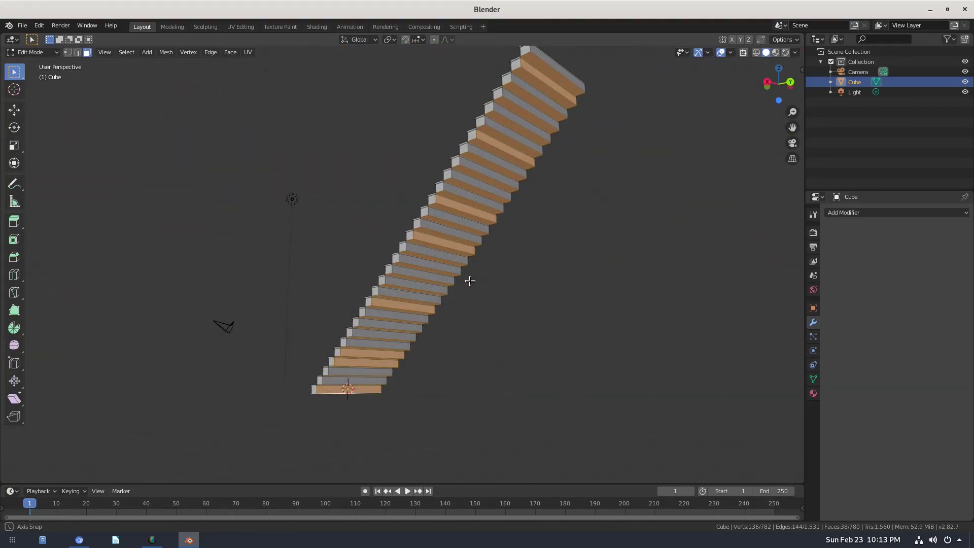
# Deselect the extra upper and lower faces until the selection reads 30/780 faces.
pyautogui.scroll(2, 433, 238)
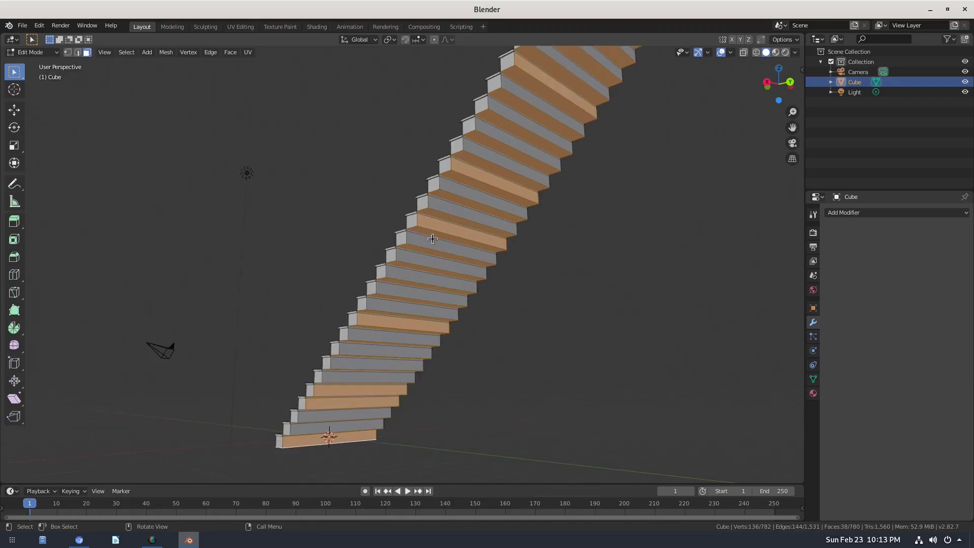
pyautogui.keyDown('shift'); pyautogui.click(460, 229); pyautogui.keyUp('shift')
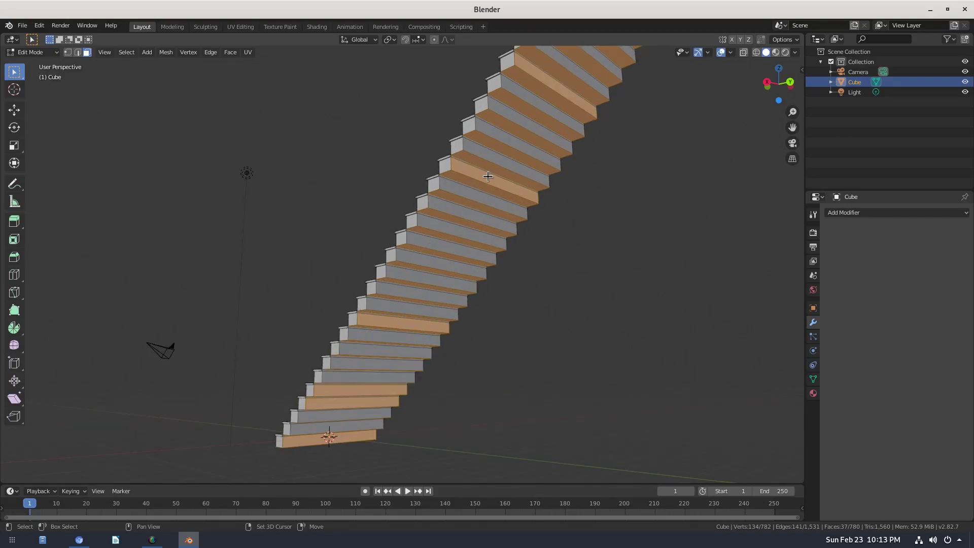
pyautogui.keyDown('shift'); pyautogui.click(495, 178); pyautogui.keyUp('shift')
pyautogui.keyDown('shift'); pyautogui.click(526, 120); pyautogui.keyUp('shift')
pyautogui.keyDown('shift'); pyautogui.moveTo(525, 120); pyautogui.dragTo(520, 223, button='middle'); pyautogui.keyUp('shift')
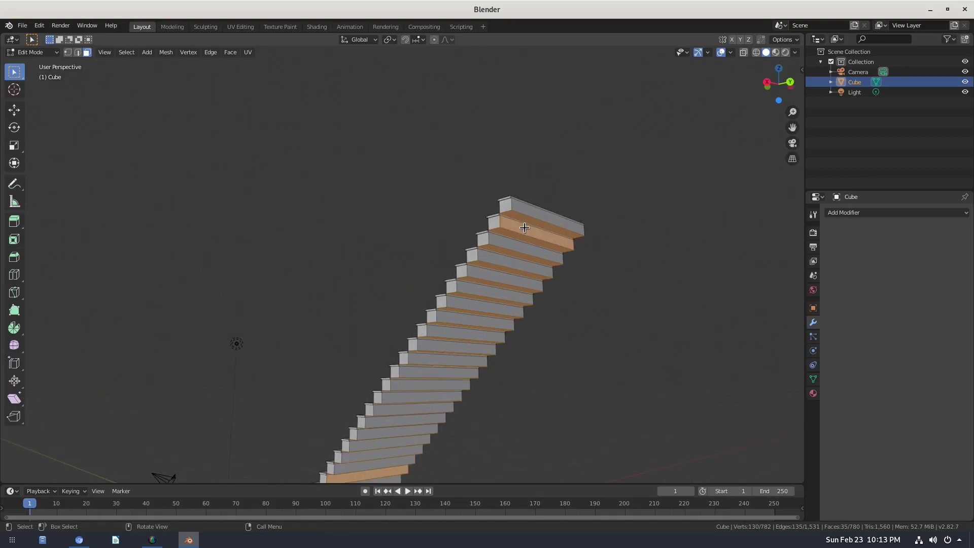
pyautogui.keyDown('shift'); pyautogui.click(519, 223); pyautogui.keyUp('shift')
pyautogui.keyDown('shift'); pyautogui.moveTo(385, 457); pyautogui.dragTo(438, 277, button='middle'); pyautogui.keyUp('shift')
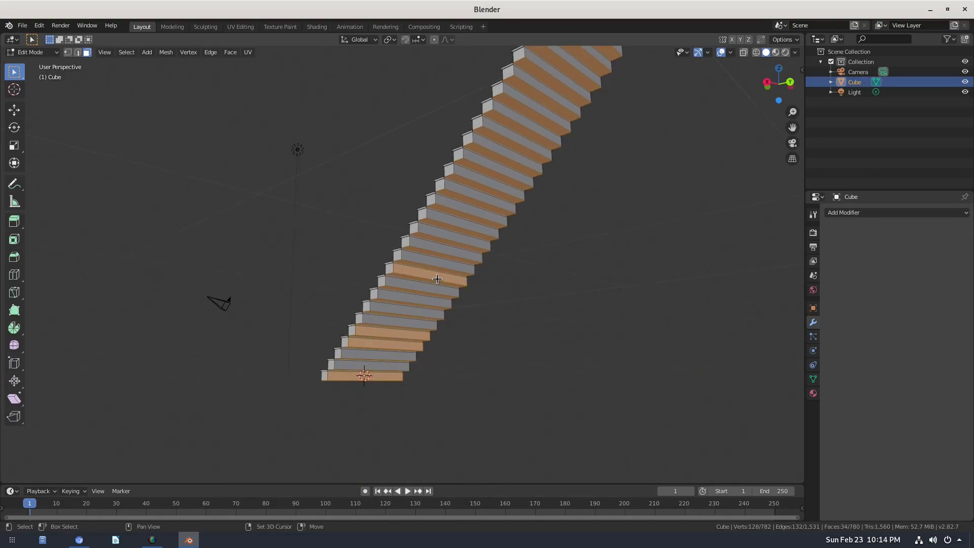
pyautogui.keyDown('shift'); pyautogui.click(437, 277); pyautogui.keyUp('shift')
pyautogui.keyDown('shift'); pyautogui.click(379, 334); pyautogui.keyUp('shift')
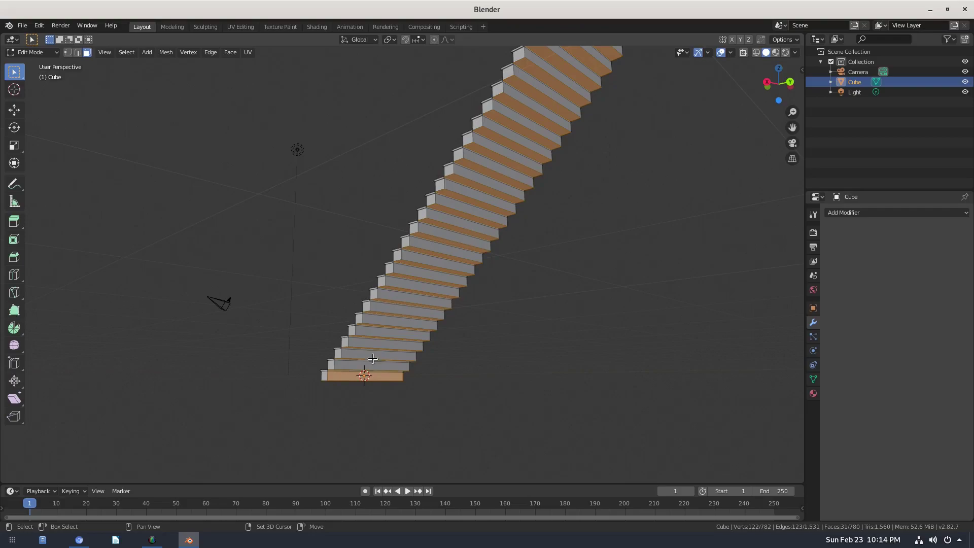
pyautogui.keyDown('shift'); pyautogui.click(355, 378); pyautogui.keyUp('shift')
pyautogui.moveTo(355, 378); pyautogui.dragTo(426, 290, button='middle')
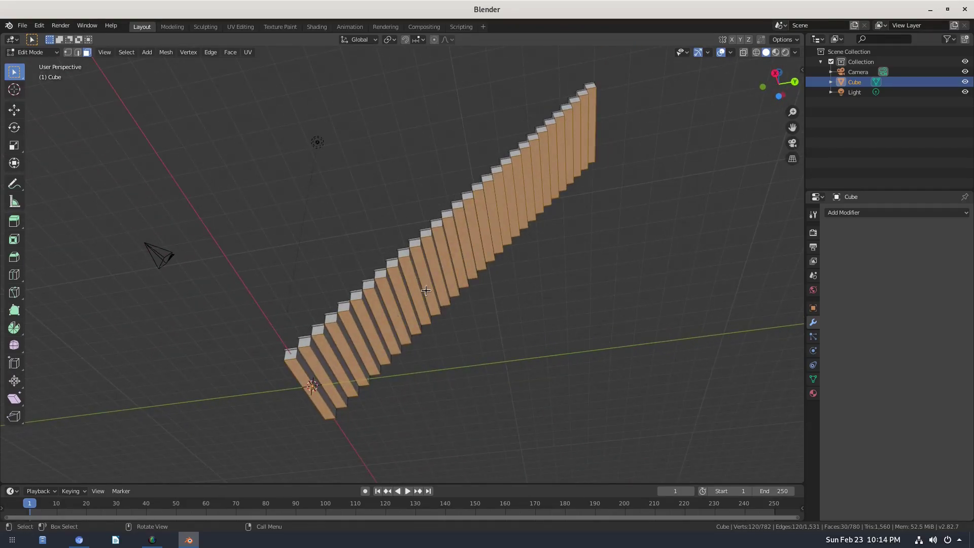
pyautogui.moveTo(572, 292)
pyautogui.mouseDown(button='middle')
pyautogui.moveTo(505, 269)
pyautogui.moveTo(487, 285)
pyautogui.moveTo(487, 302)
pyautogui.moveTo(578, 265)
pyautogui.moveTo(588, 235)
pyautogui.moveTo(512, 233)
pyautogui.moveTo(502, 279)
pyautogui.moveTo(527, 278)
pyautogui.mouseUp(button='middle')
# Extrude the 30 selected step faces and flatten them to one level with S Z 0.
pyautogui.press('e')
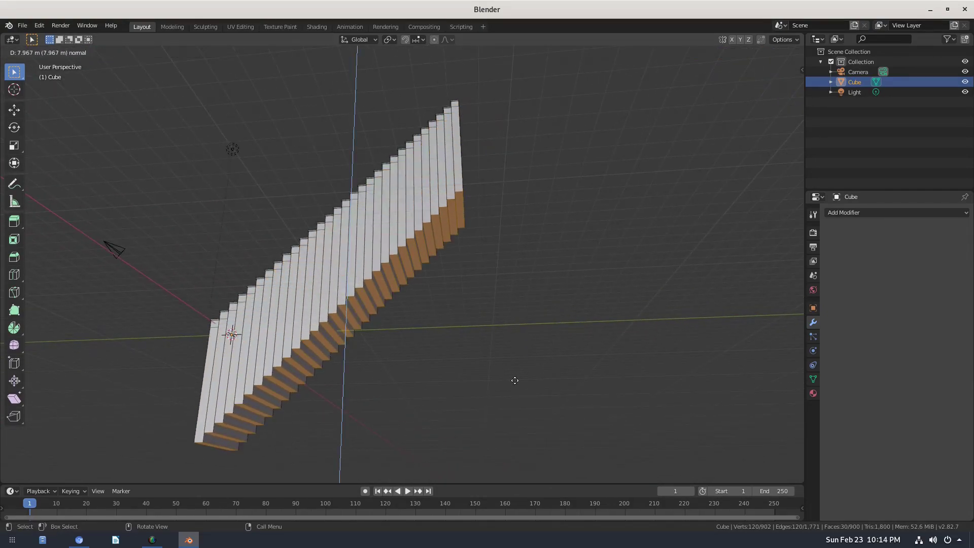
pyautogui.click(515, 381)
pyautogui.press('s')
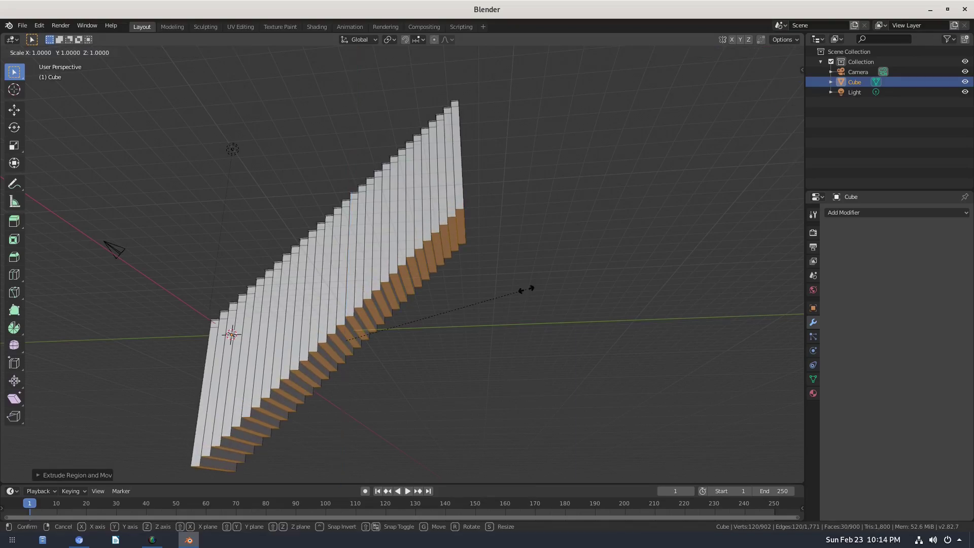
pyautogui.write('z')
pyautogui.write('0')
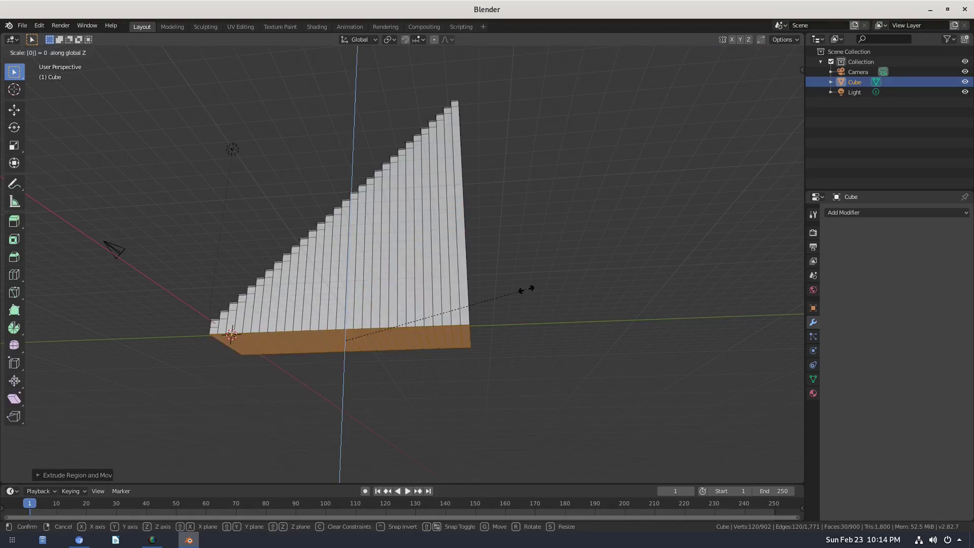
pyautogui.press('Return')
pyautogui.moveTo(505, 318)
pyautogui.mouseDown(button='middle')
pyautogui.moveTo(583, 331)
pyautogui.moveTo(568, 343)
pyautogui.mouseUp(button='middle')
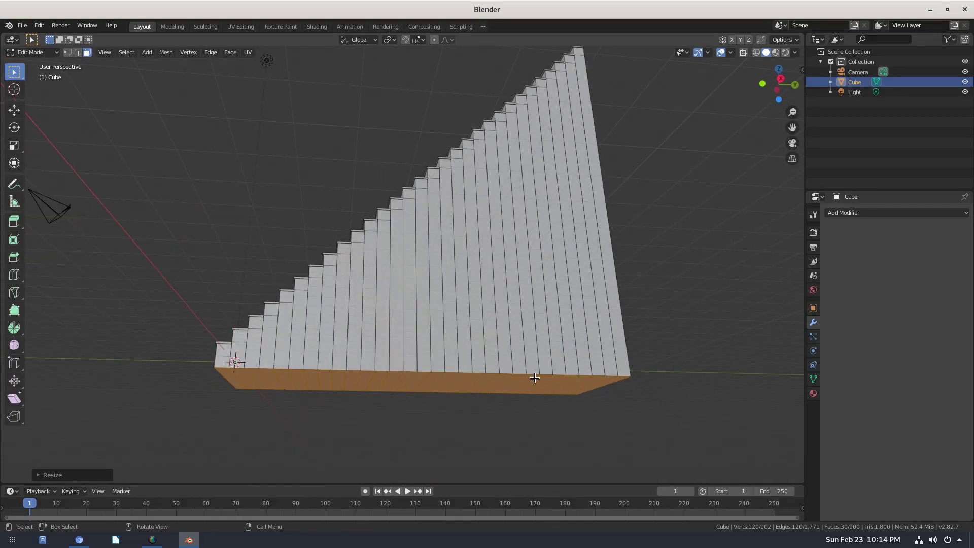
# Move the flattened base vertically to its final height and return to Object Mode.
pyautogui.press('g')
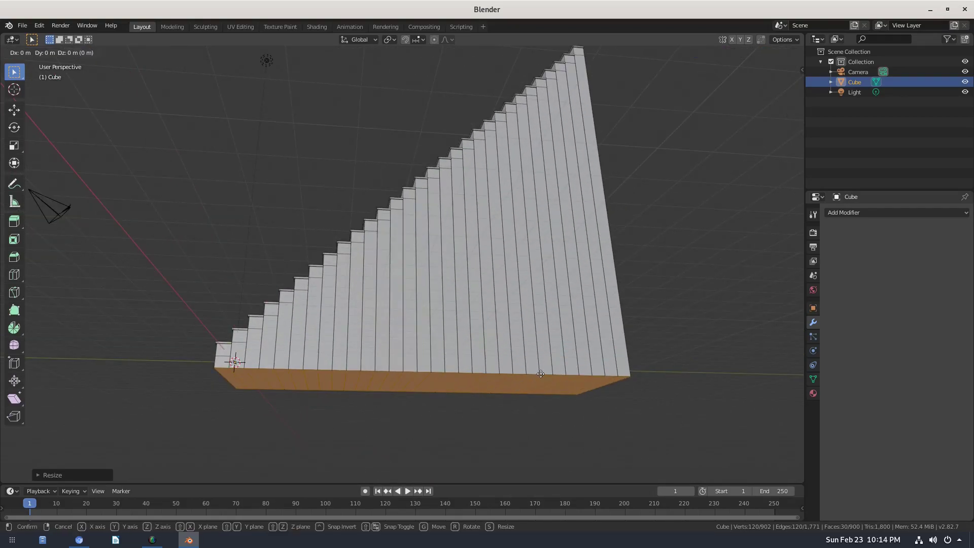
pyautogui.press('z')
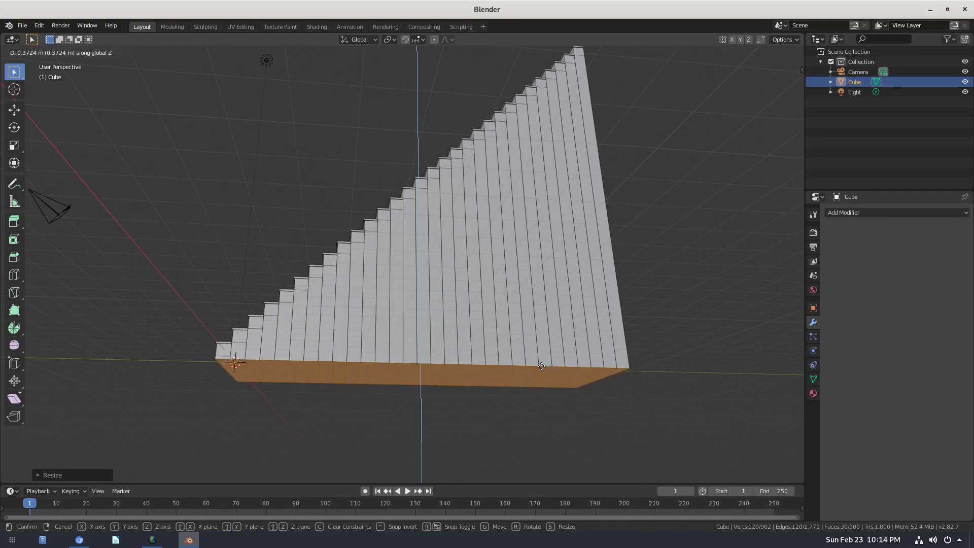
pyautogui.click(542, 366)
pyautogui.press('Tab')
pyautogui.moveTo(246, 267)
pyautogui.mouseDown(button='middle')
pyautogui.moveTo(289, 300)
pyautogui.moveTo(332, 308)
pyautogui.moveTo(322, 322)
pyautogui.moveTo(398, 317)
pyautogui.moveTo(389, 337)
pyautogui.moveTo(487, 348)
pyautogui.moveTo(452, 352)
pyautogui.mouseUp(button='middle')
# In Edit Mode, select the linked staircase mesh and point its normals toward a target.
pyautogui.scroll(2, 467, 354)
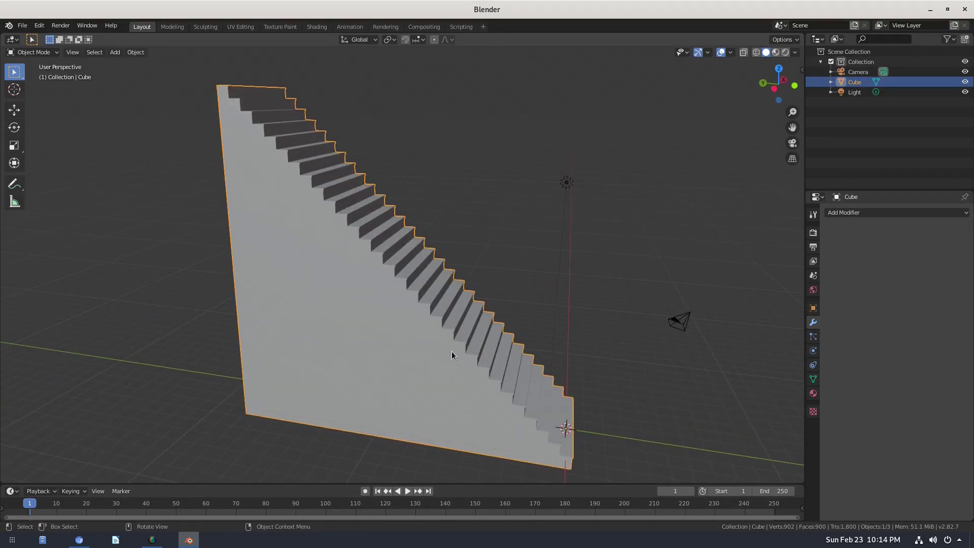
pyautogui.press('Tab')
pyautogui.click(403, 278)
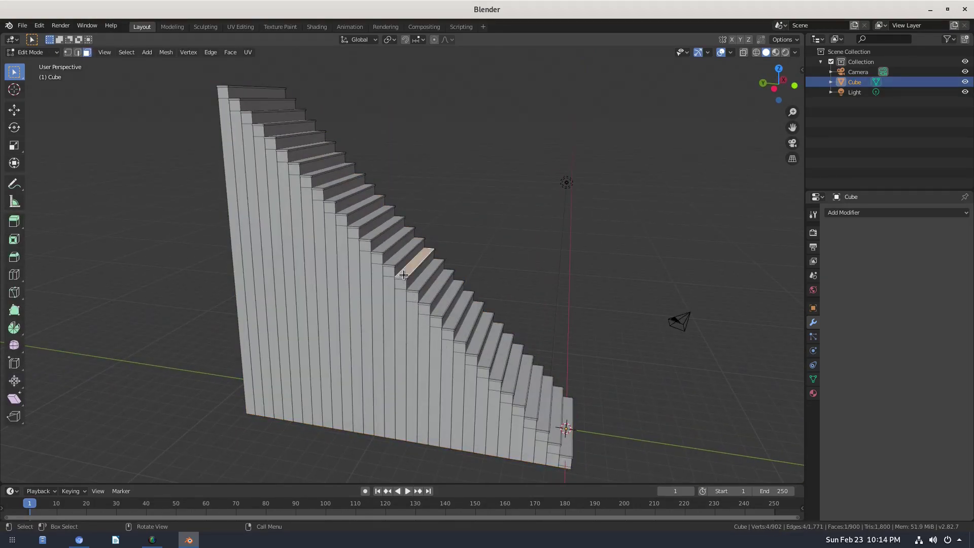
pyautogui.scroll(2, 405, 277)
pyautogui.hotkey('ctrl', 'l')
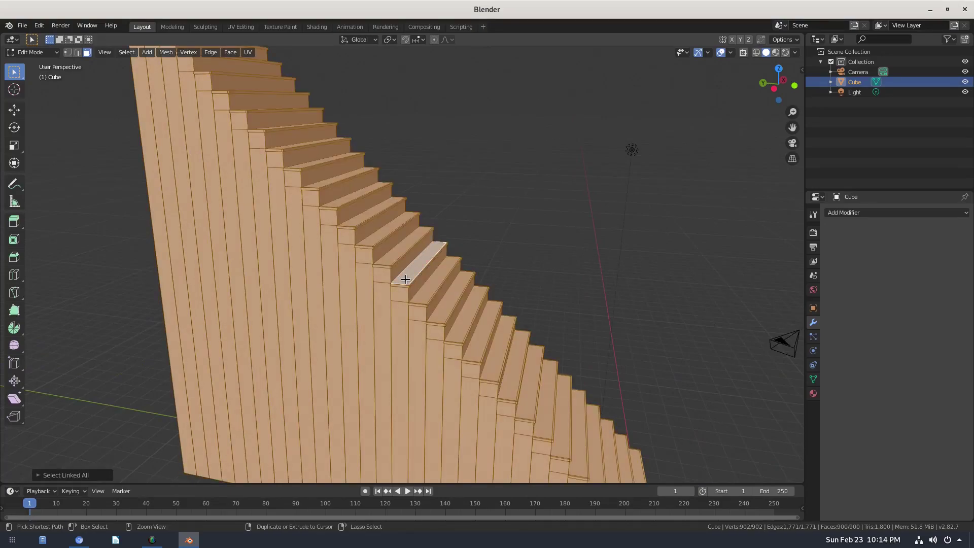
pyautogui.click(405, 279)
pyautogui.hotkey('alt', 'l')
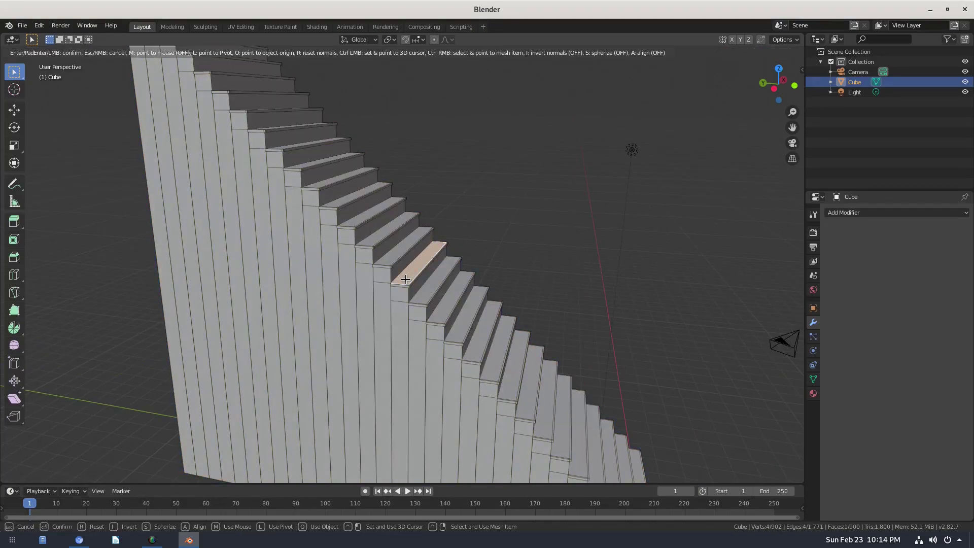
pyautogui.click(405, 279)
# Test-move the top step's tread face, cancelling so it stays unchanged.
pyautogui.moveTo(424, 257); pyautogui.dragTo(385, 240, button='middle')
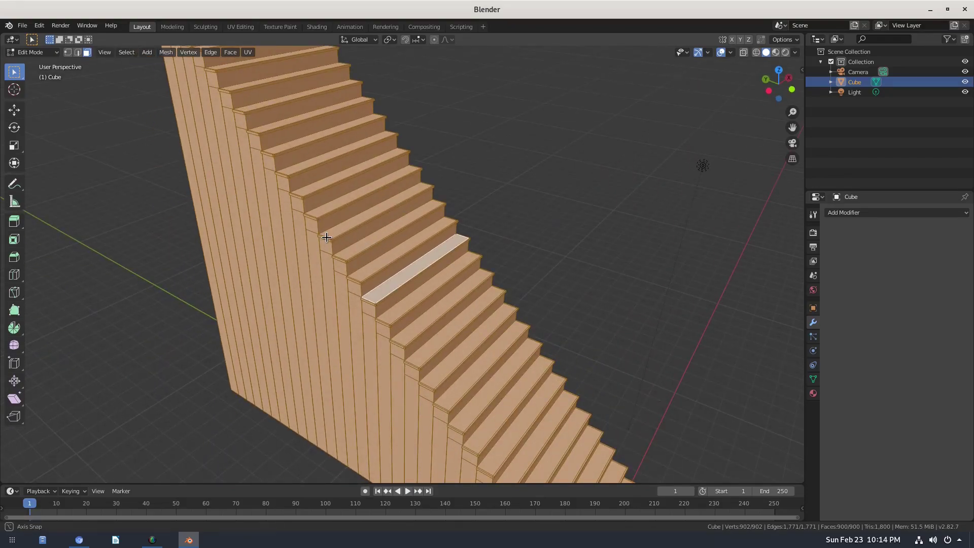
pyautogui.moveTo(326, 237); pyautogui.dragTo(404, 245, button='middle')
pyautogui.moveTo(505, 284); pyautogui.dragTo(357, 144, button='middle')
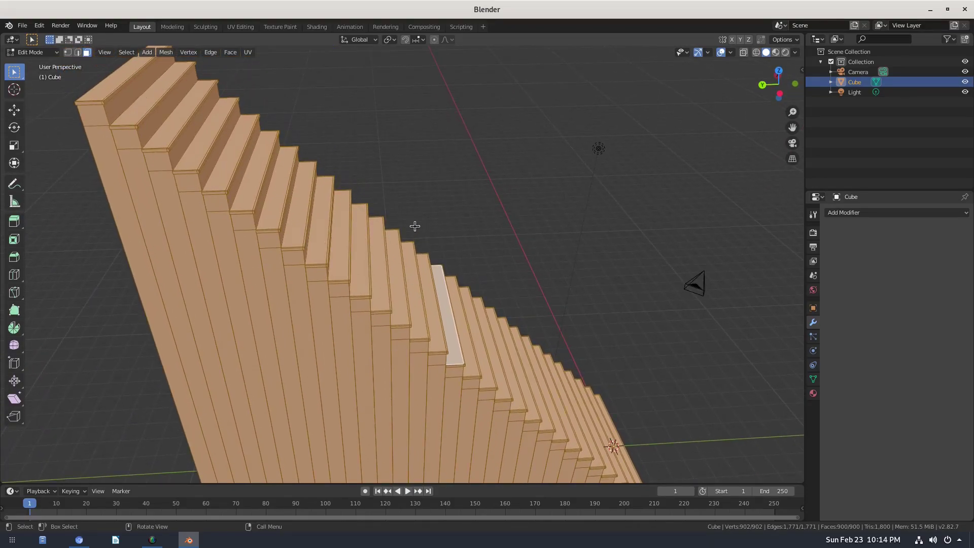
pyautogui.click(106, 91)
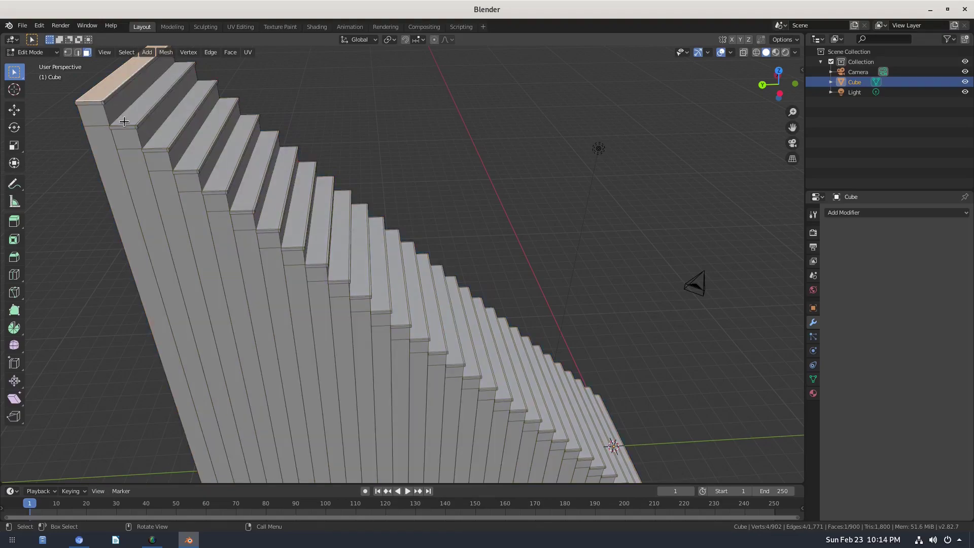
pyautogui.press('g')
pyautogui.press('Escape')
pyautogui.press('g')
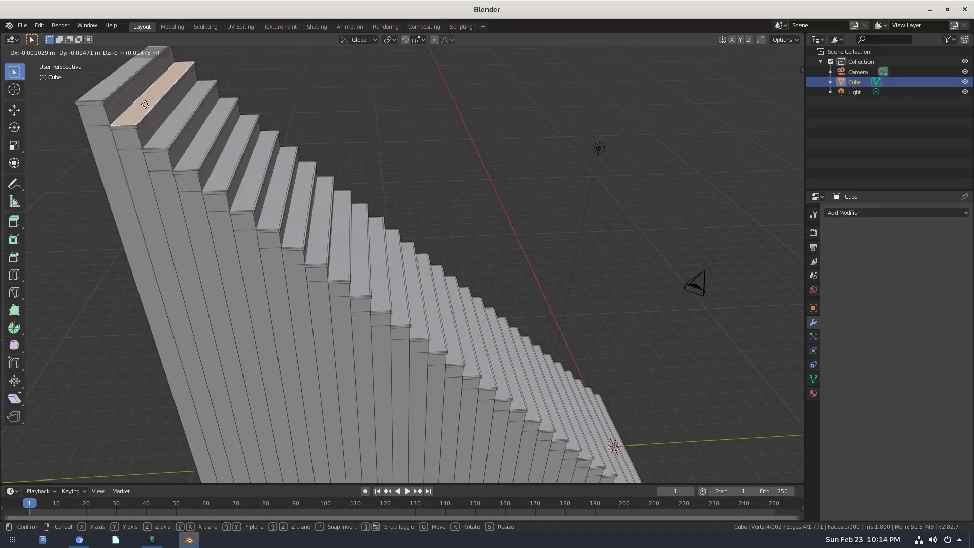
pyautogui.press('Escape')
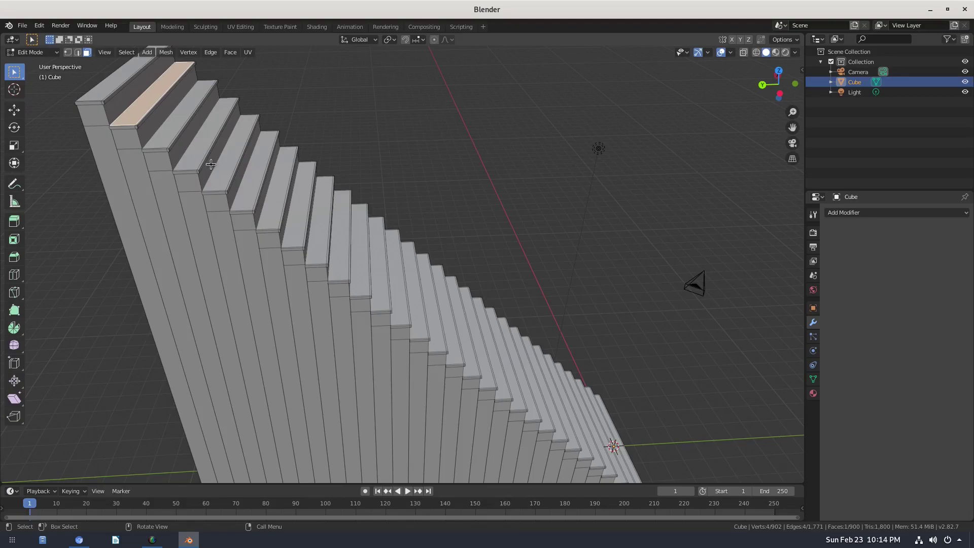
# Test-move three more step tread faces, cancelling each, then return to Object Mode.
pyautogui.click(223, 172)
pyautogui.press('g')
pyautogui.press('Escape')
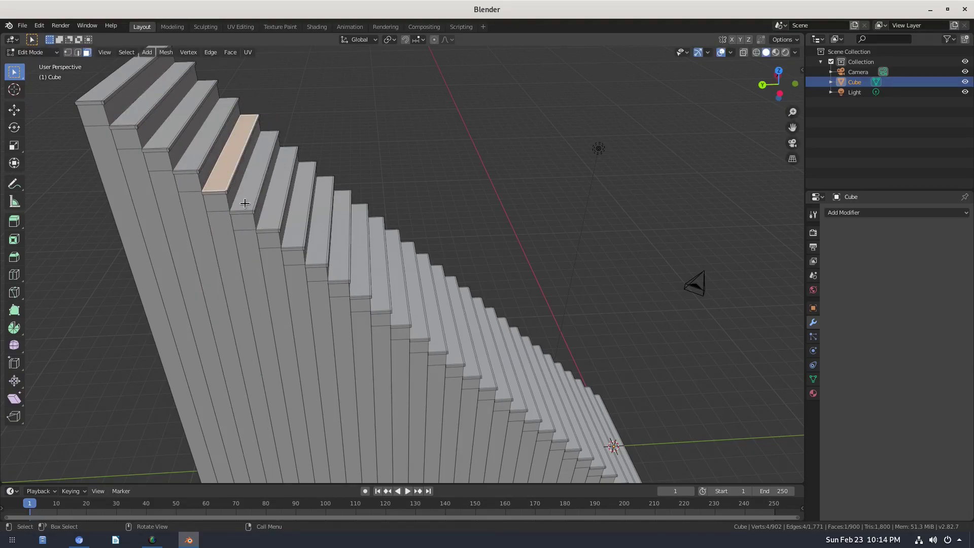
pyautogui.click(244, 203)
pyautogui.press('g')
pyautogui.press('Escape')
pyautogui.click(302, 218)
pyautogui.press('g')
pyautogui.press('Escape')
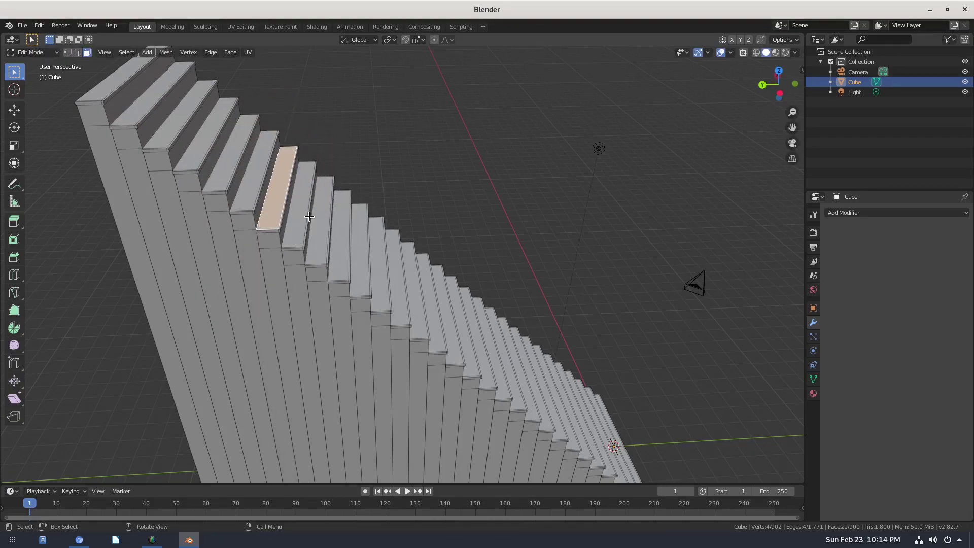
pyautogui.scroll(-5, 309, 217)
pyautogui.press('Tab')
pyautogui.moveTo(535, 298)
pyautogui.mouseDown(button='middle')
pyautogui.moveTo(361, 263)
pyautogui.moveTo(418, 233)
pyautogui.mouseUp(button='middle')
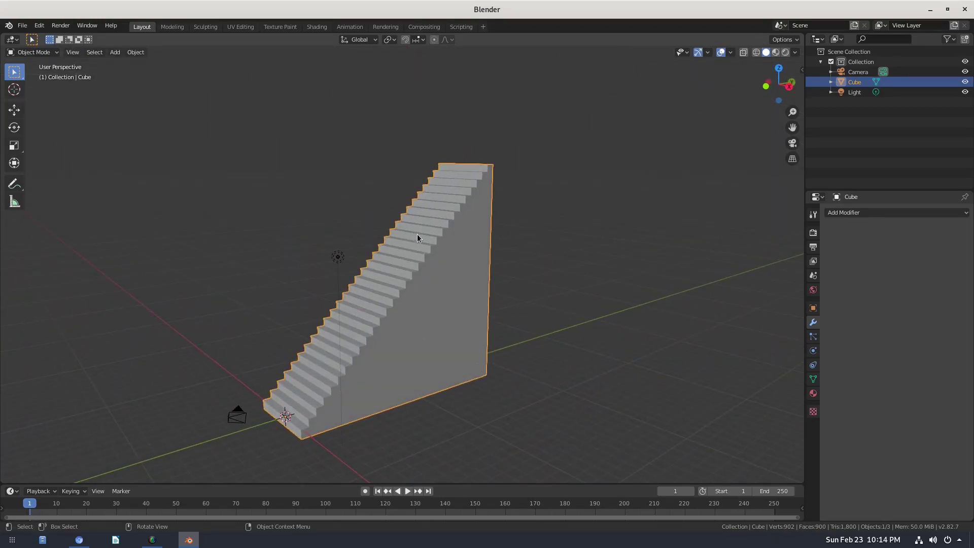
# Preview the staircase in rendered shading, then return to Solid shading.
pyautogui.click(785, 52)
pyautogui.moveTo(468, 253)
pyautogui.mouseDown(button='middle')
pyautogui.moveTo(547, 257)
pyautogui.moveTo(501, 263)
pyautogui.moveTo(564, 246)
pyautogui.mouseUp(button='middle')
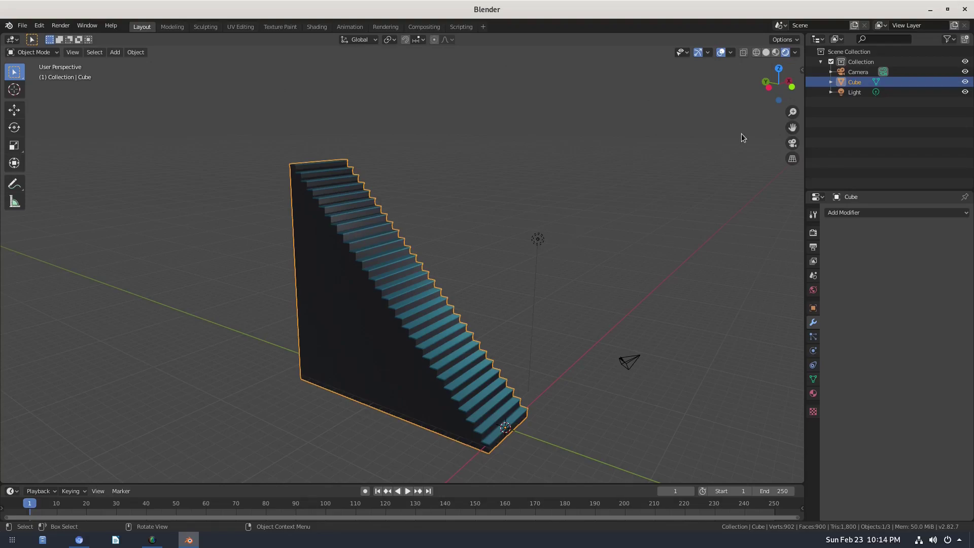
pyautogui.click(765, 52)
# Select the whole staircase mesh and apply Limited Dissolve, then return to Object Mode.
pyautogui.press('Tab')
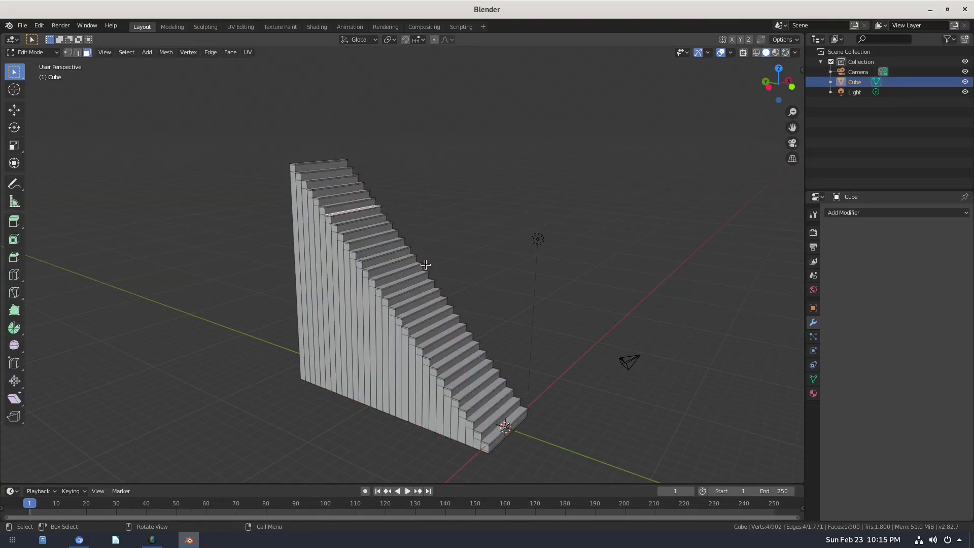
pyautogui.press('a')
pyautogui.hotkey('alt', 'a')
pyautogui.press('a')
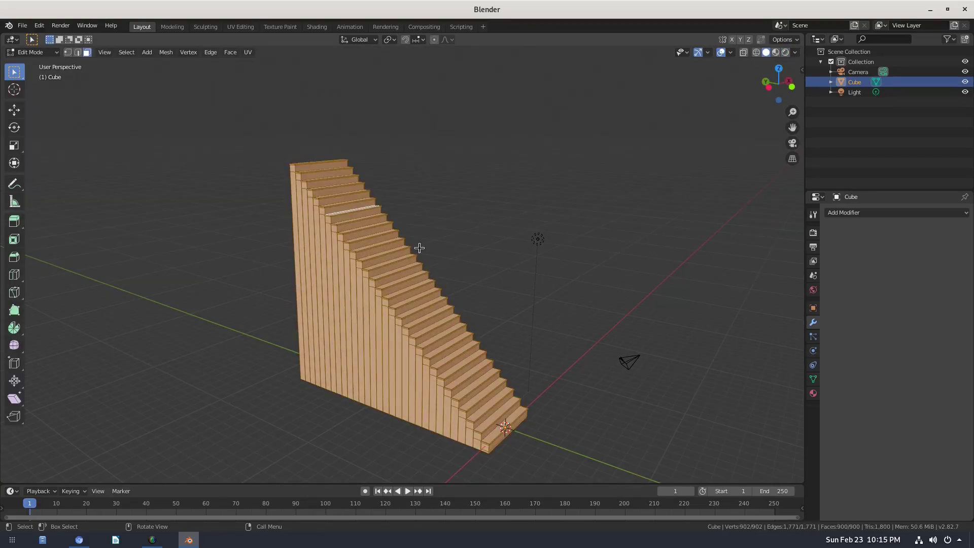
pyautogui.press('x')
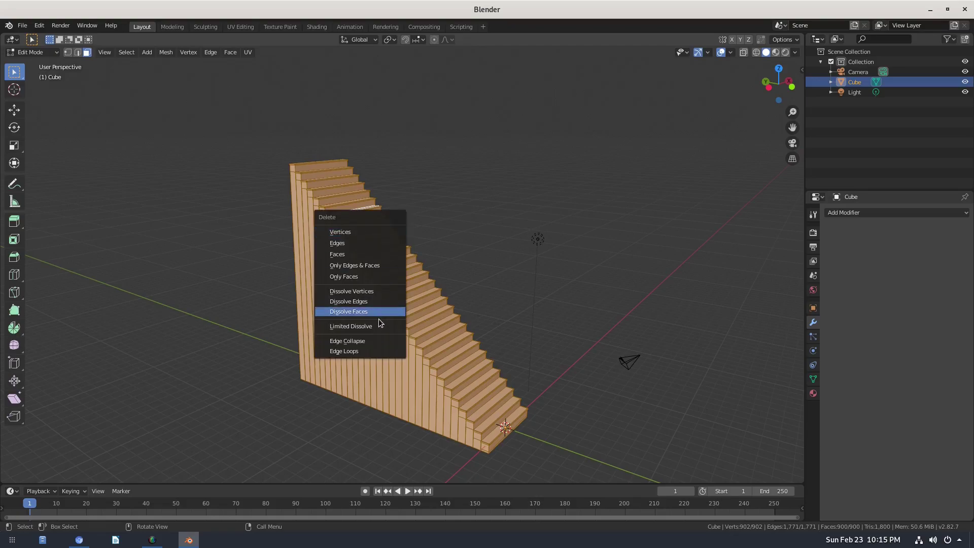
pyautogui.click(380, 325)
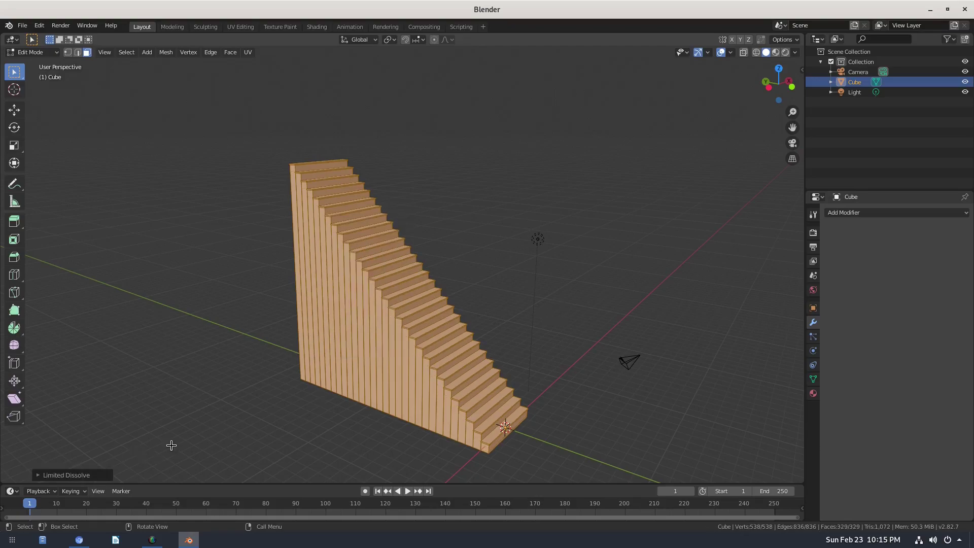
pyautogui.press('Tab')
# Browse the modifier list, then move a single step tread face in Edit Mode.
pyautogui.moveTo(405, 396)
pyautogui.mouseDown(button='middle')
pyautogui.moveTo(361, 404)
pyautogui.moveTo(581, 387)
pyautogui.moveTo(876, 261)
pyautogui.mouseUp(button='middle')
pyautogui.click(863, 212)
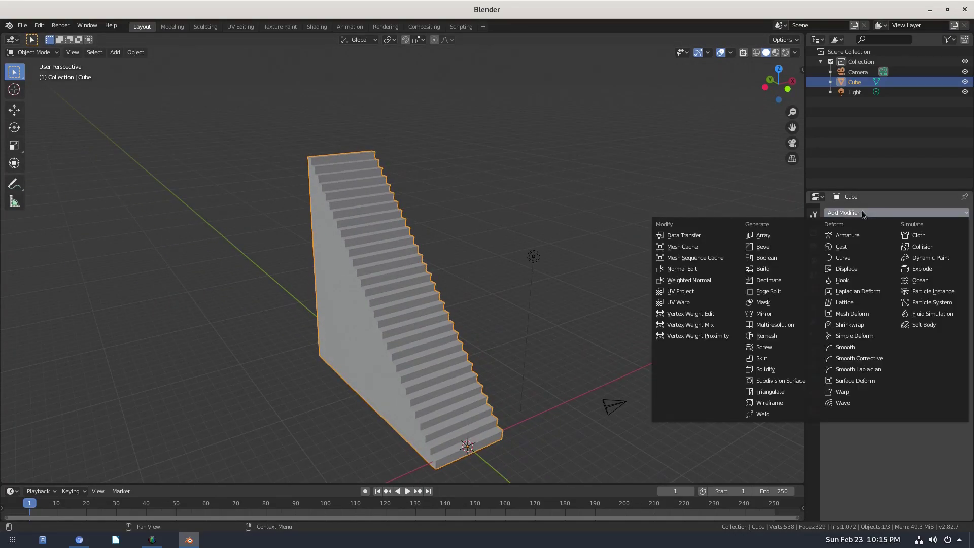
pyautogui.moveTo(566, 201)
pyautogui.mouseDown(button='middle')
pyautogui.moveTo(411, 263)
pyautogui.moveTo(334, 256)
pyautogui.moveTo(439, 276)
pyautogui.mouseUp(button='middle')
pyautogui.press('Tab')
pyautogui.scroll(3, 397, 293)
pyautogui.click(411, 325)
pyautogui.press('g')
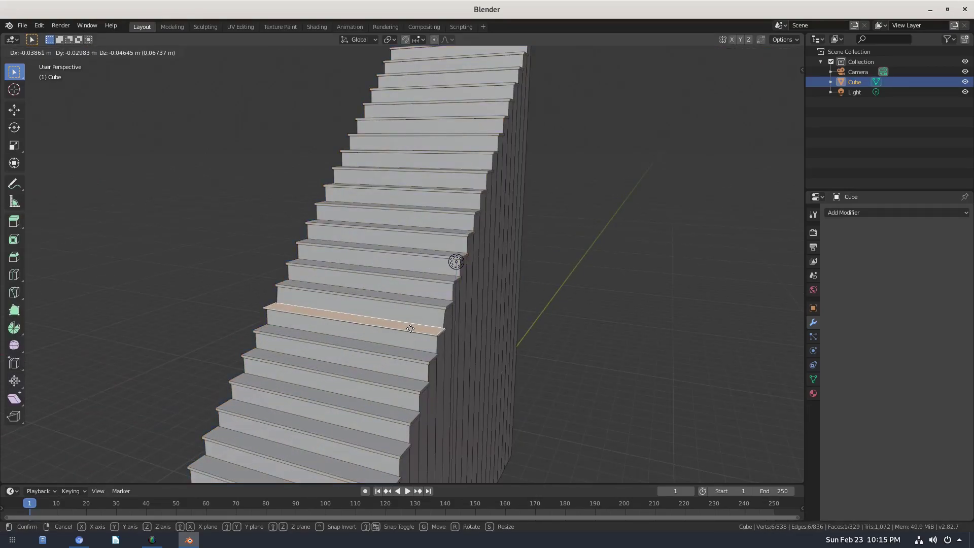
pyautogui.click(410, 325)
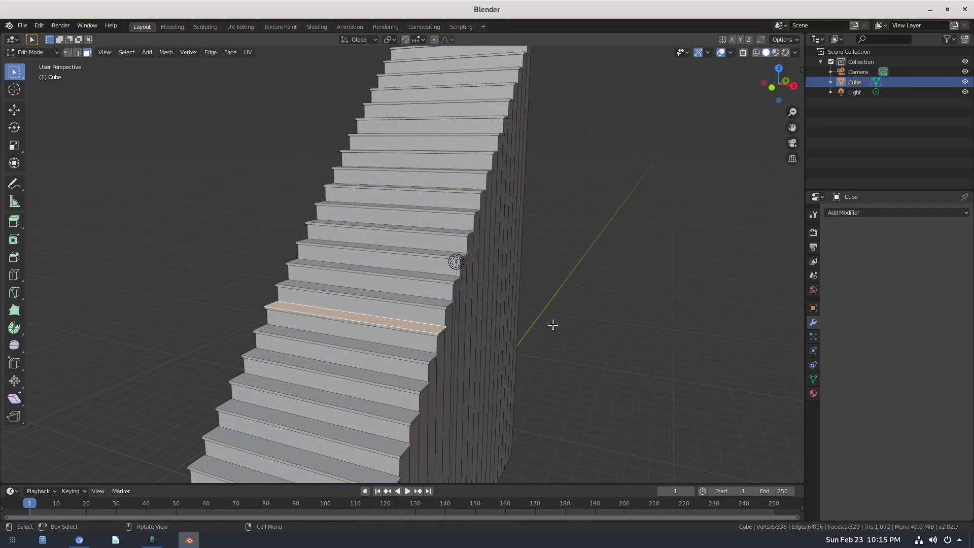
# Cancel a further face transform and select tread faces along the steps, leaving the stepped strip.
pyautogui.press('g')
pyautogui.press('Escape')
pyautogui.moveTo(553, 327)
pyautogui.mouseDown(button='middle')
pyautogui.moveTo(534, 359)
pyautogui.moveTo(353, 349)
pyautogui.moveTo(437, 361)
pyautogui.mouseUp(button='middle')
pyautogui.scroll(-2, 535, 359)
pyautogui.press('Tab')
pyautogui.press('Tab')
pyautogui.keyDown('ctrl'); pyautogui.click(355, 350); pyautogui.keyUp('ctrl')
pyautogui.press('Tab')
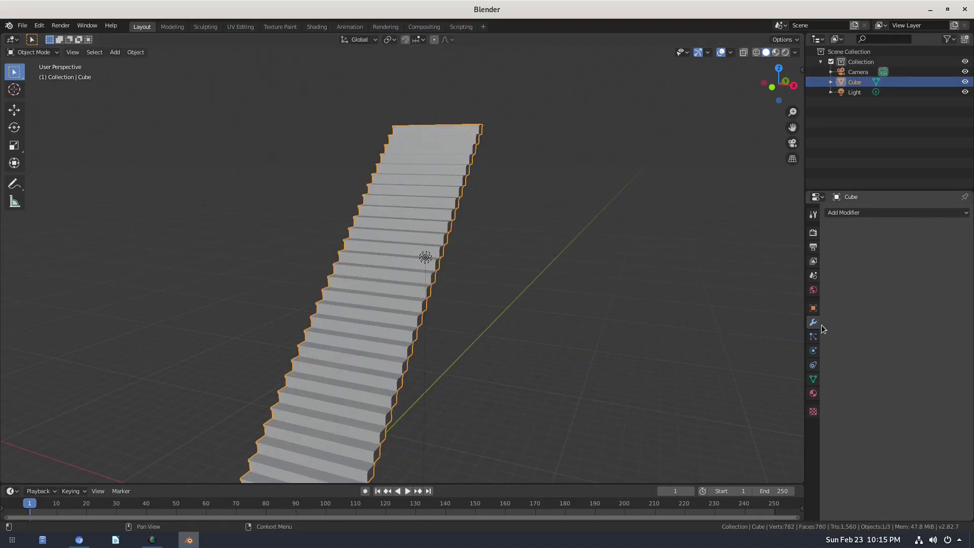
# Return to Object Mode and show the staircase in Material Preview shading.
pyautogui.moveTo(821, 325); pyautogui.dragTo(575, 328, button='middle')
pyautogui.click(874, 212)
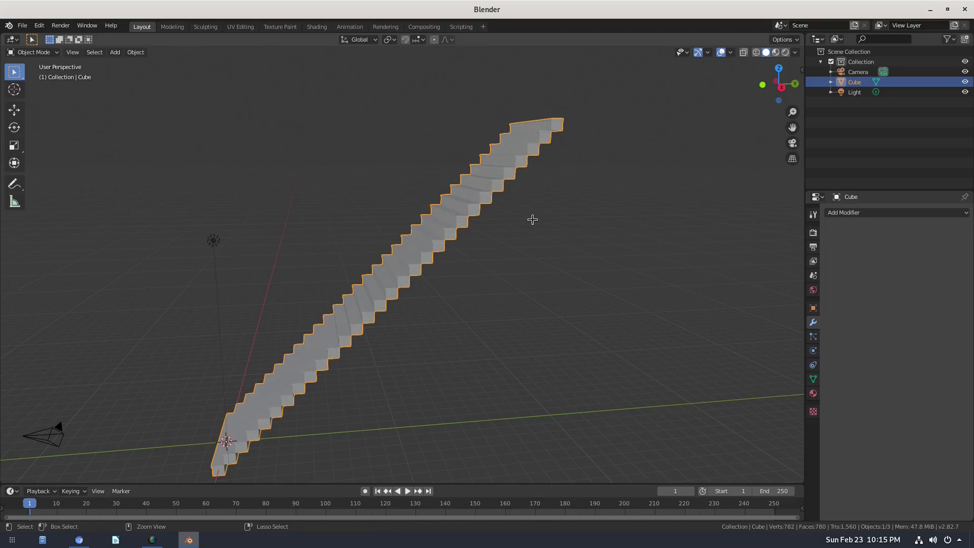
pyautogui.moveTo(459, 347)
pyautogui.mouseDown(button='middle')
pyautogui.moveTo(365, 348)
pyautogui.moveTo(418, 335)
pyautogui.moveTo(563, 329)
pyautogui.mouseUp(button='middle')
pyautogui.press('Tab')
pyautogui.press('Tab')
pyautogui.click(786, 52)
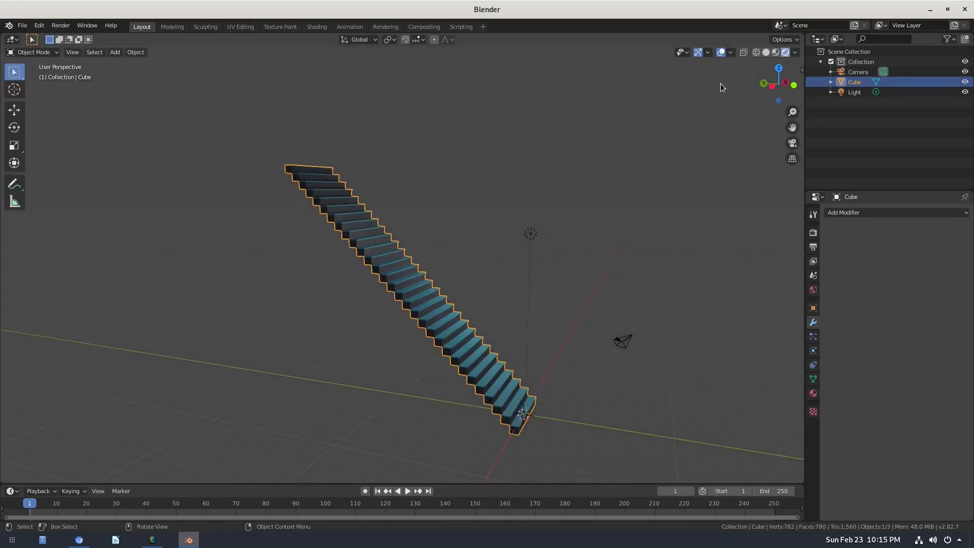
pyautogui.moveTo(724, 87)
pyautogui.mouseDown(button='middle')
pyautogui.moveTo(340, 195)
pyautogui.moveTo(246, 196)
pyautogui.moveTo(303, 239)
pyautogui.mouseUp(button='middle')
# Move the Light high above the stairs to about X -0.44, Y 7.68, Z 18.85 m.
pyautogui.click(324, 241)
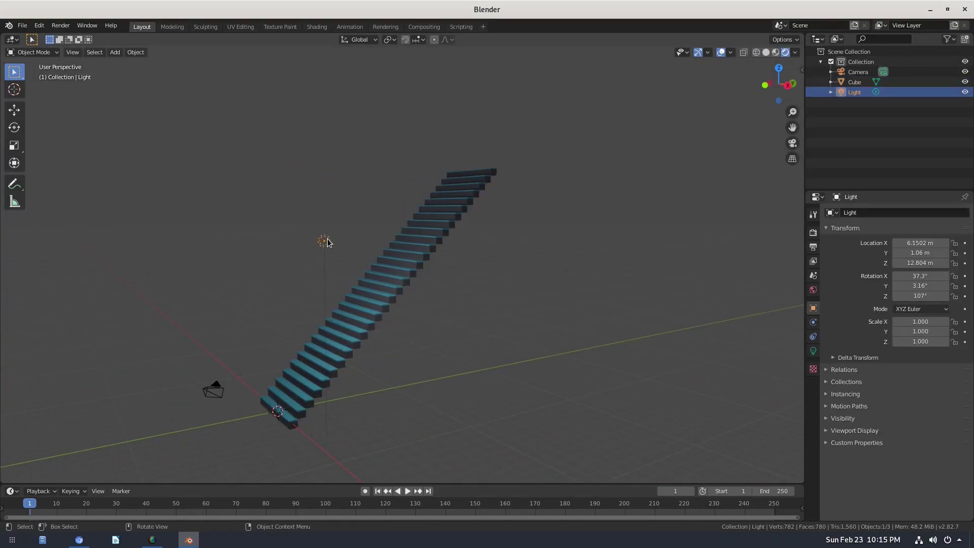
pyautogui.press('g')
pyautogui.click(444, 139)
pyautogui.moveTo(444, 140); pyautogui.dragTo(567, 220, button='middle')
pyautogui.press('g')
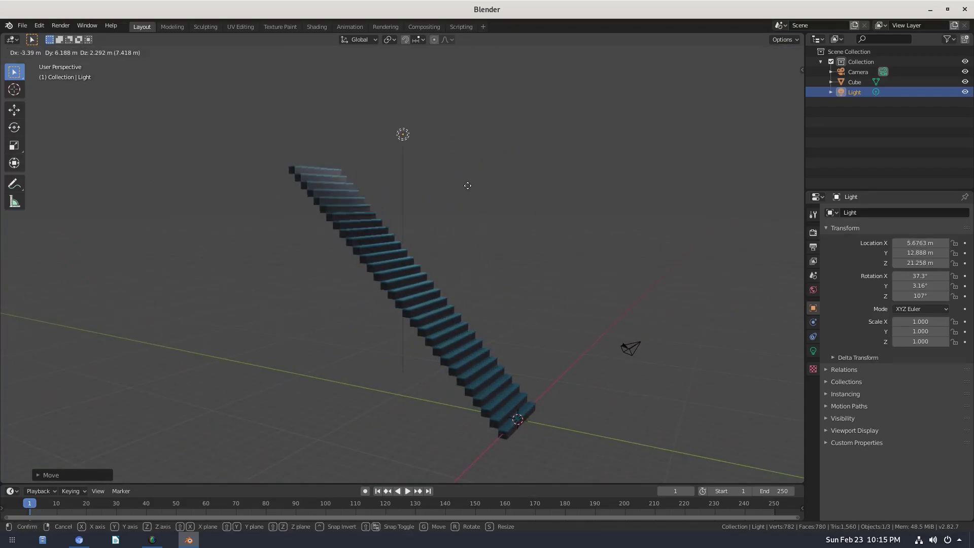
pyautogui.click(375, 197)
pyautogui.moveTo(376, 197); pyautogui.dragTo(566, 202, button='middle')
pyautogui.press('g')
pyautogui.click(554, 234)
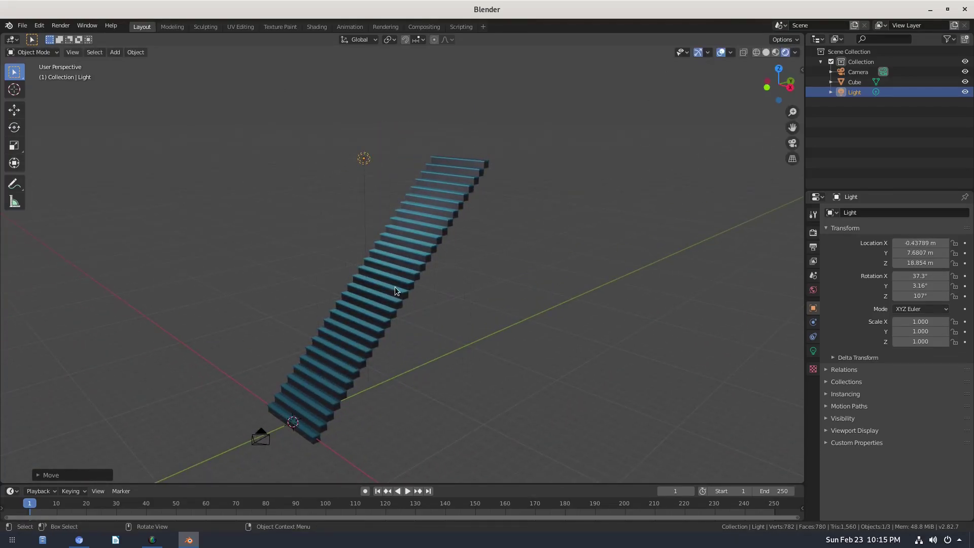
pyautogui.moveTo(553, 235)
pyautogui.mouseDown(button='middle')
pyautogui.moveTo(553, 283)
pyautogui.moveTo(411, 286)
pyautogui.moveTo(364, 262)
pyautogui.moveTo(368, 280)
pyautogui.moveTo(412, 288)
pyautogui.moveTo(506, 331)
pyautogui.moveTo(507, 302)
pyautogui.moveTo(518, 306)
pyautogui.mouseUp(button='middle')
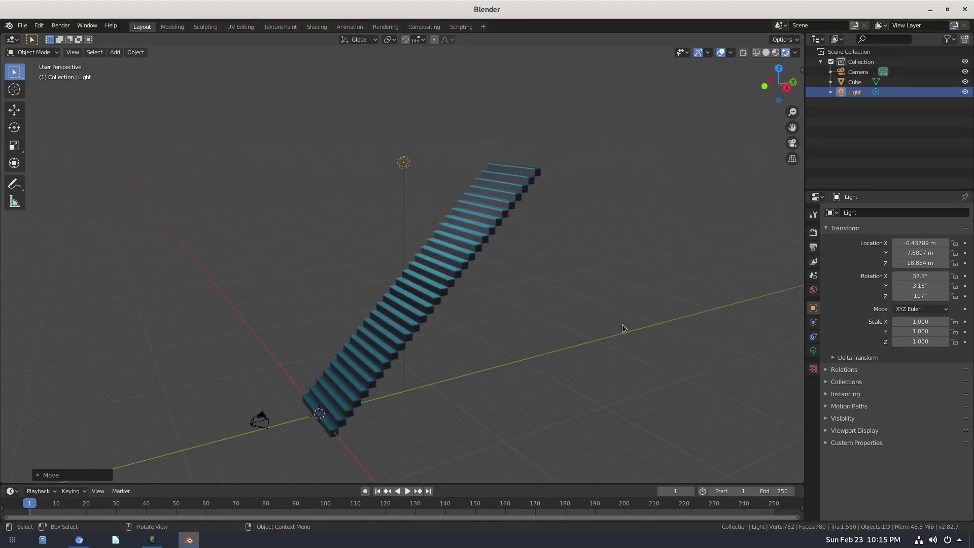